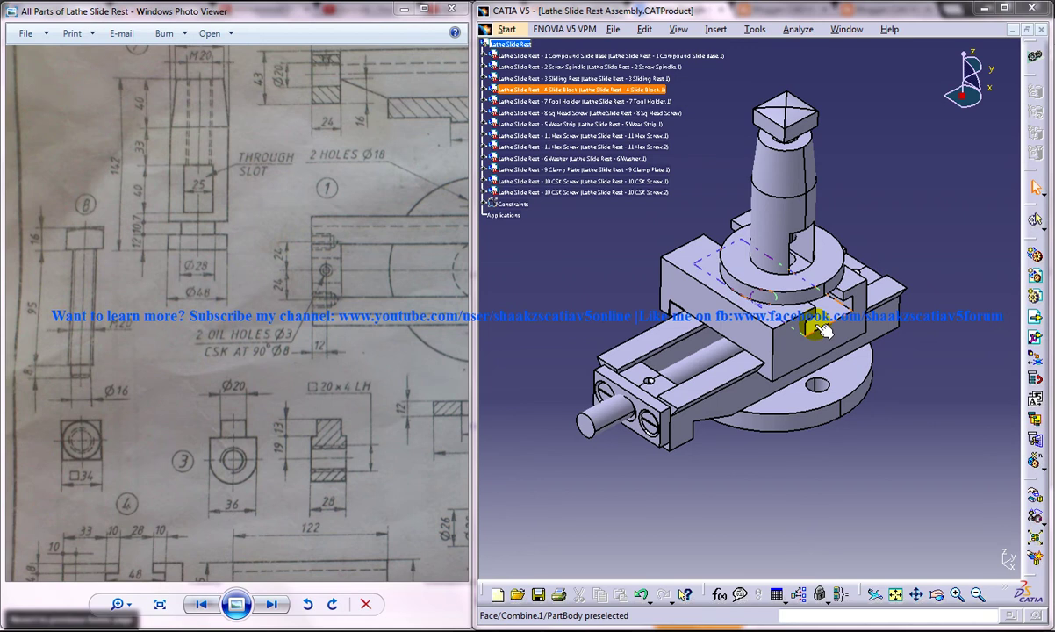
Step: Examine the lathe slide rest assembly from several views and look over the parts drawing beside it
ctrl+scroll(632, 243, up, 2)
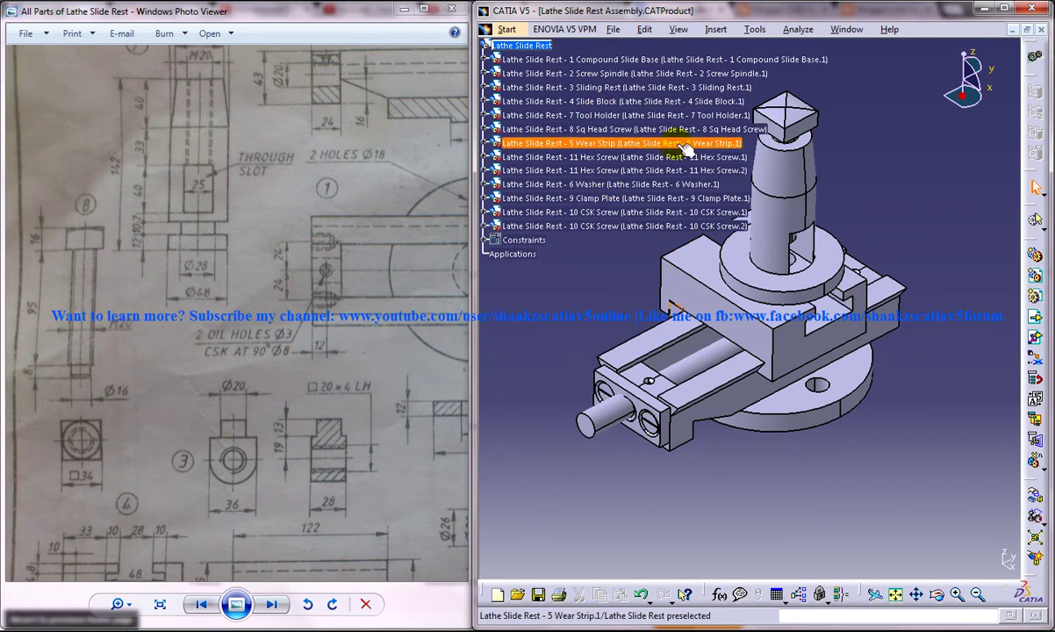
middle_drag(781, 253, 781, 300)
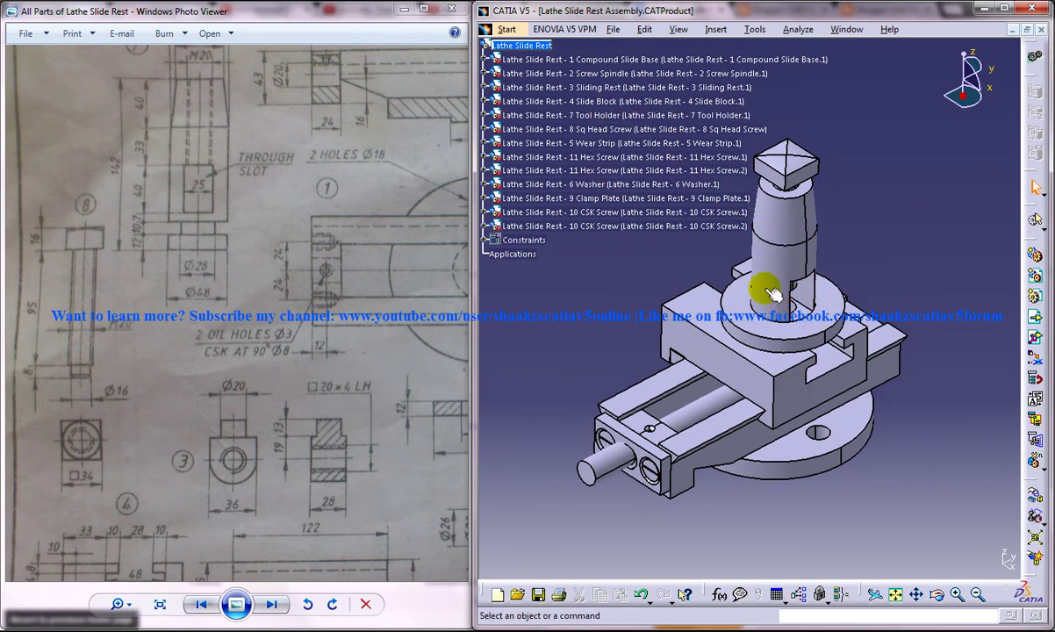
middle_drag(769, 405, 772, 325)
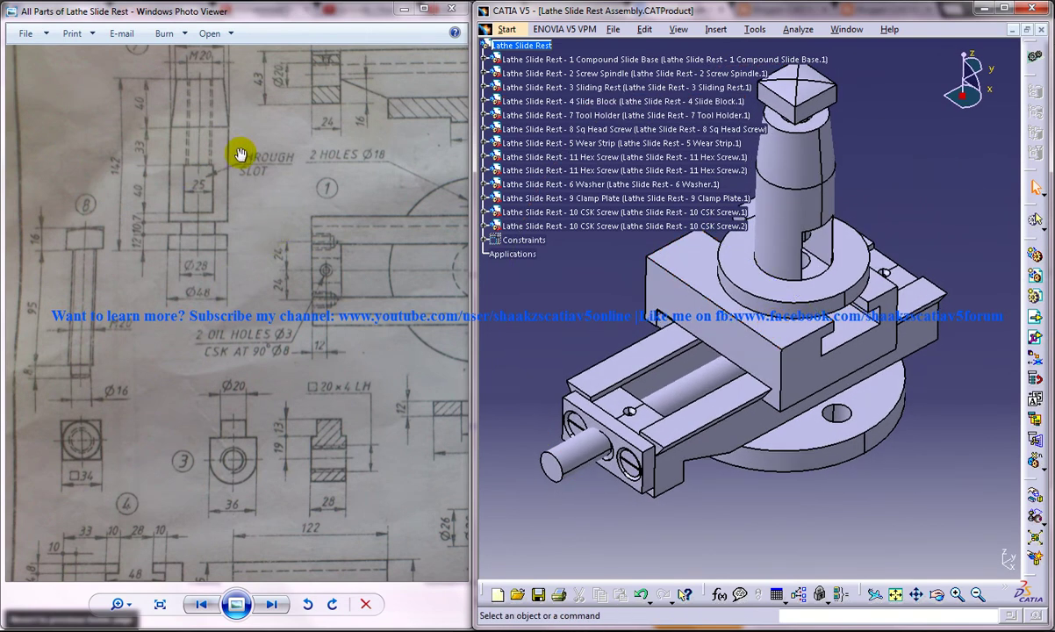
scroll(279, 204, down, 5)
scroll(278, 204, up, 5)
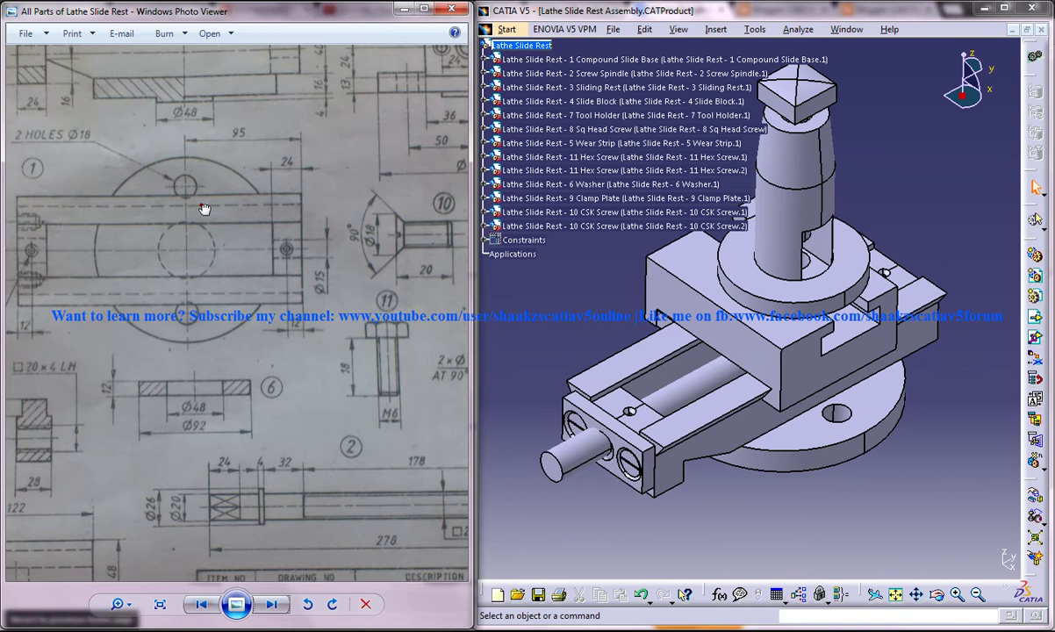
drag(205, 208, 369, 238)
scroll(369, 237, down, 3)
click(905, 95)
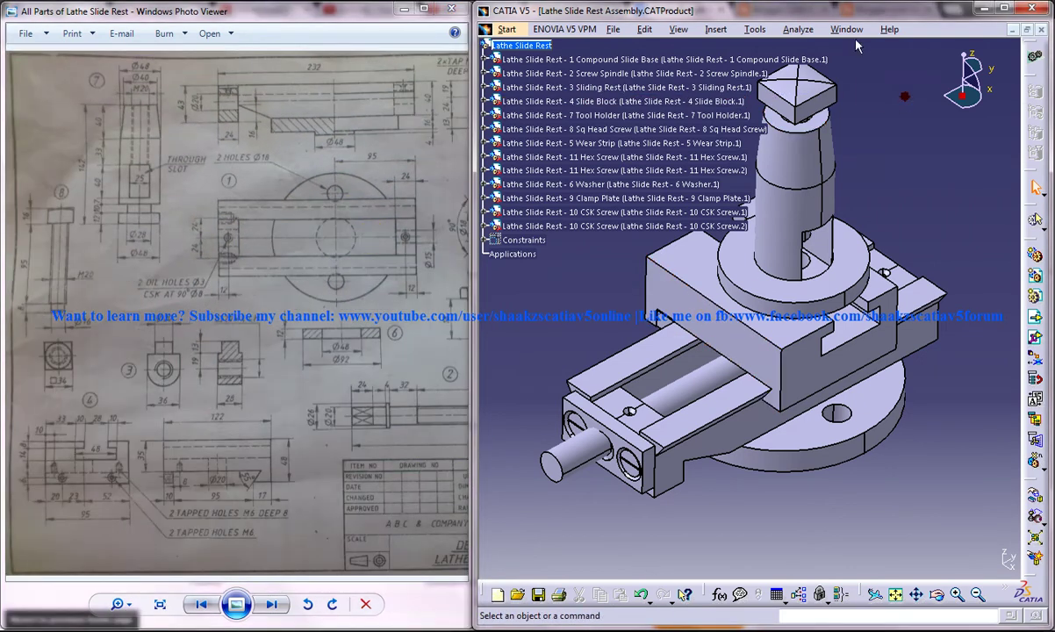
Step: Switch to the finished 8 Square Head Screw part document and inspect its square, pyramid-topped head and shank
click(846, 29)
click(956, 139)
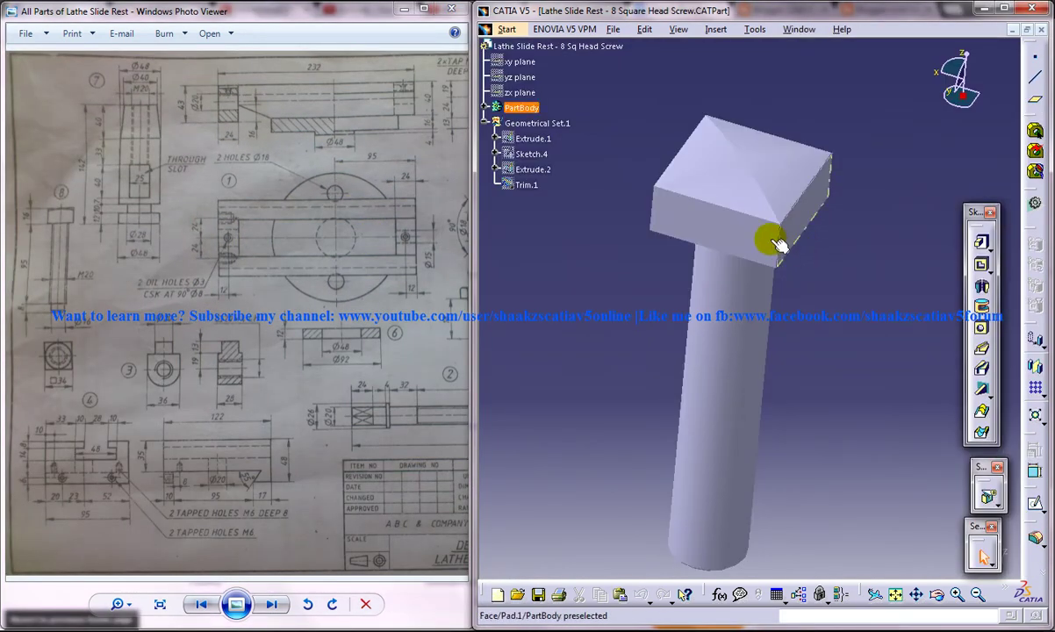
middle_drag(779, 244, 782, 288)
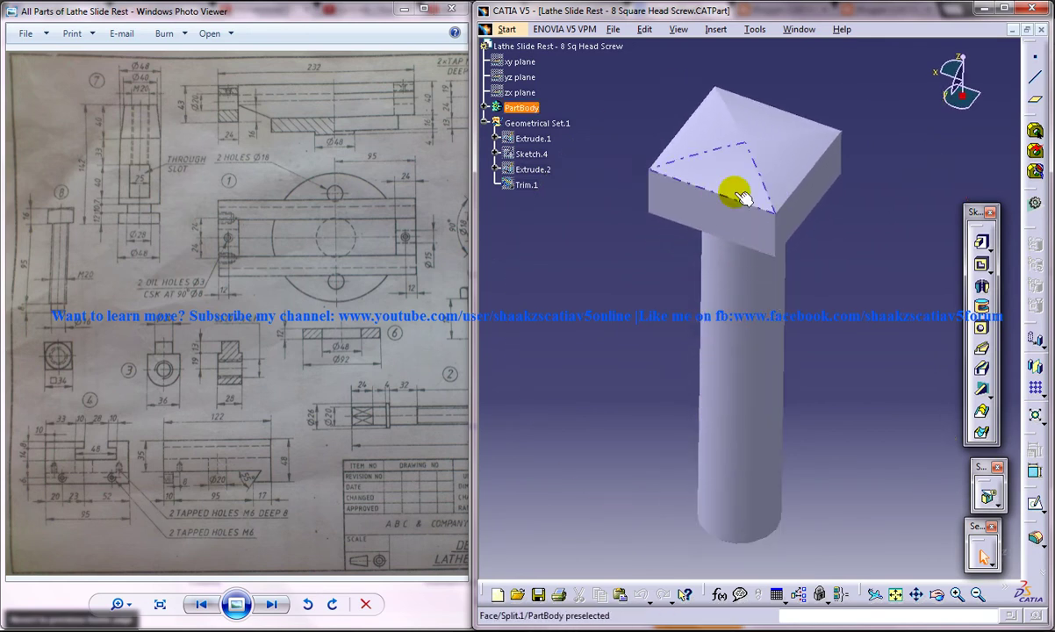
Step: Create a new part named "Lathe Slide Rest - 8 Sq Head Screw" without hybrid design or a geometrical set
click(506, 29)
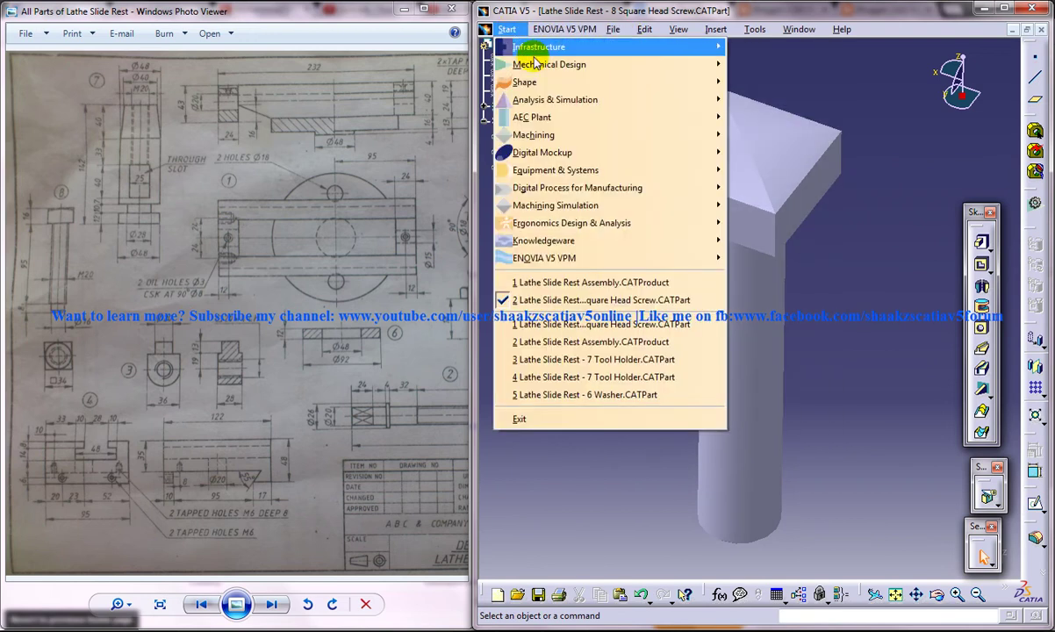
mouse_move(687, 65)
click(765, 64)
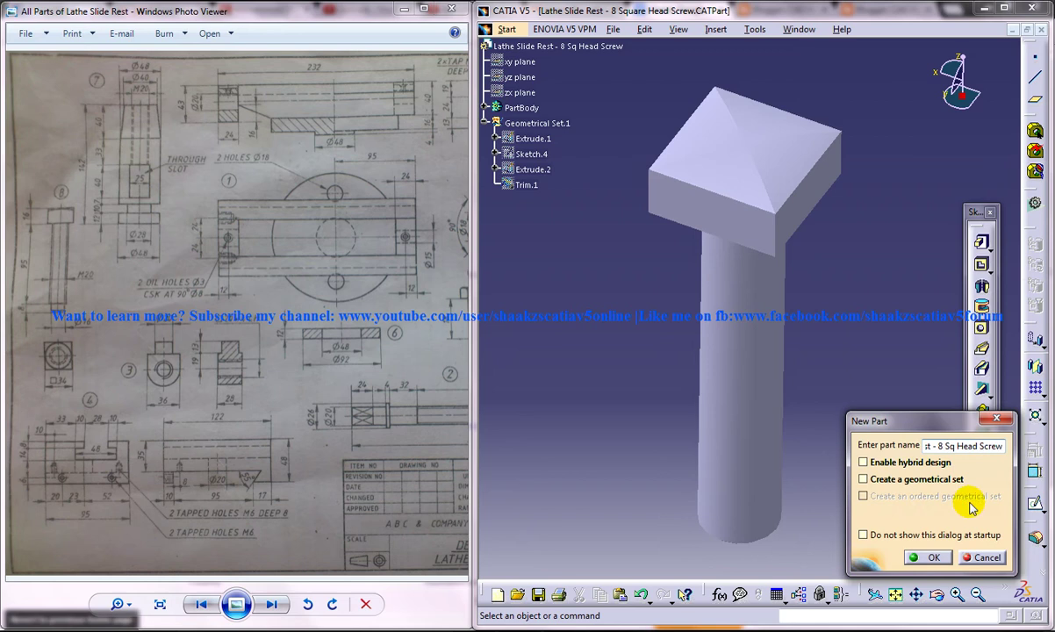
click(928, 557)
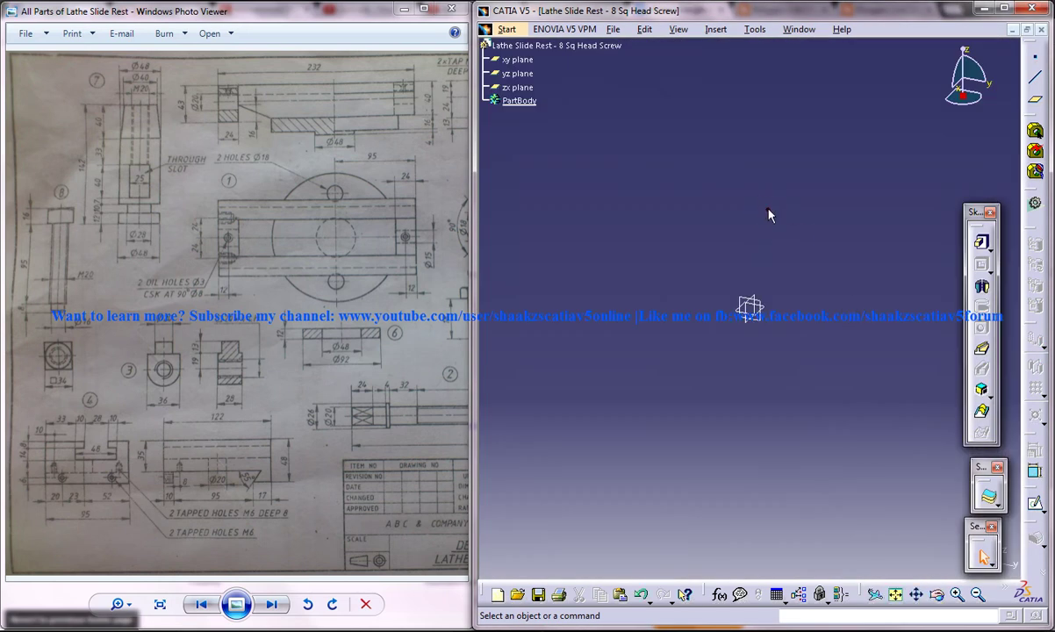
Step: Consult part 8 in the drawing and sketch an origin-centred rectangle, about 48 by 45 mm, on the xy plane
click(165, 264)
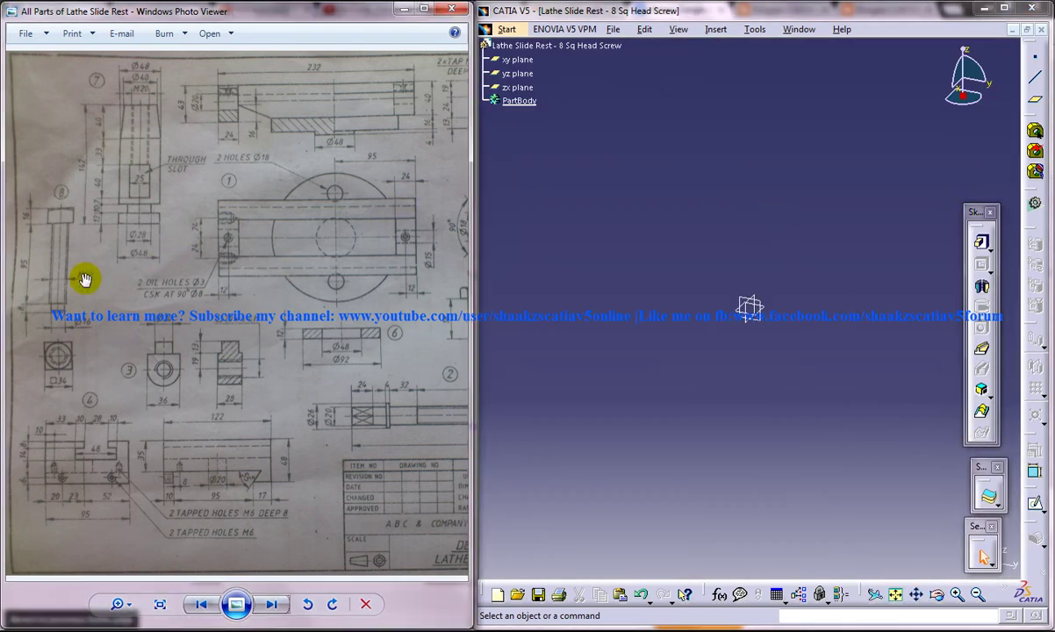
scroll(84, 279, up, 4)
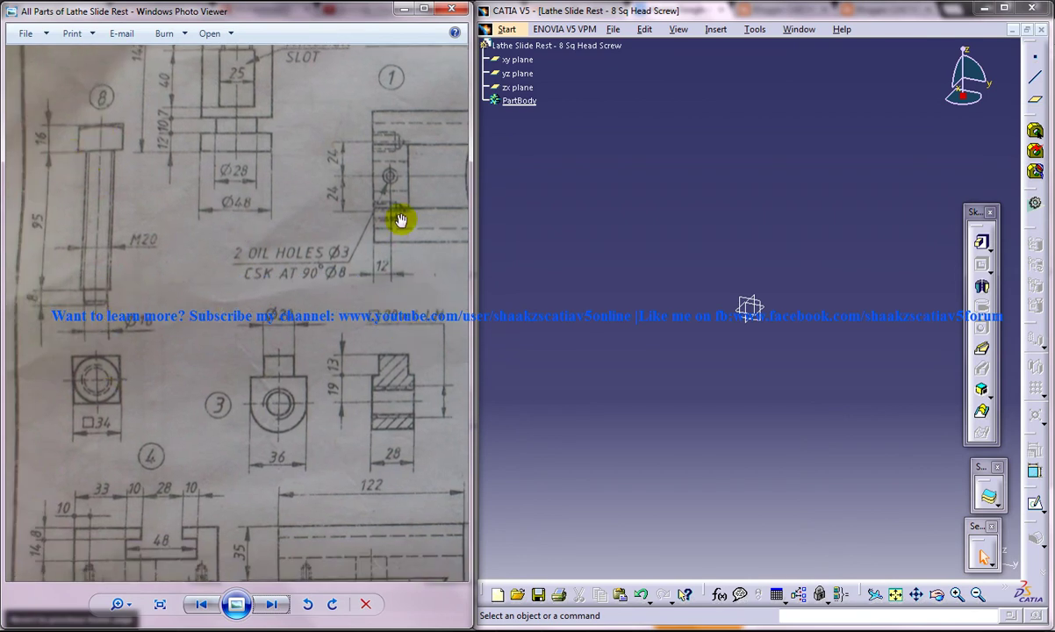
click(756, 302)
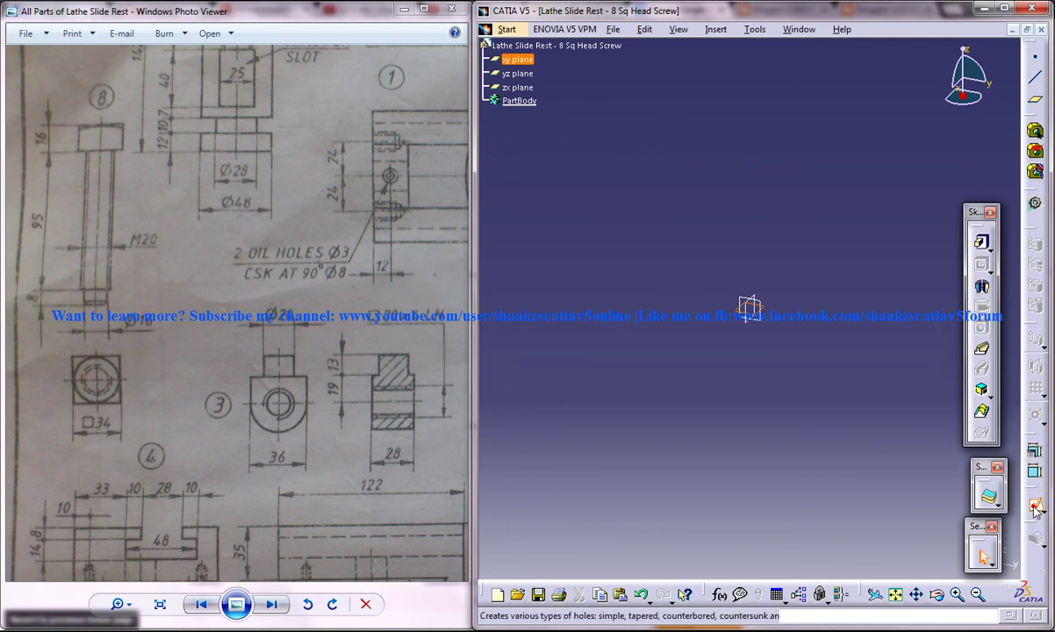
click(988, 496)
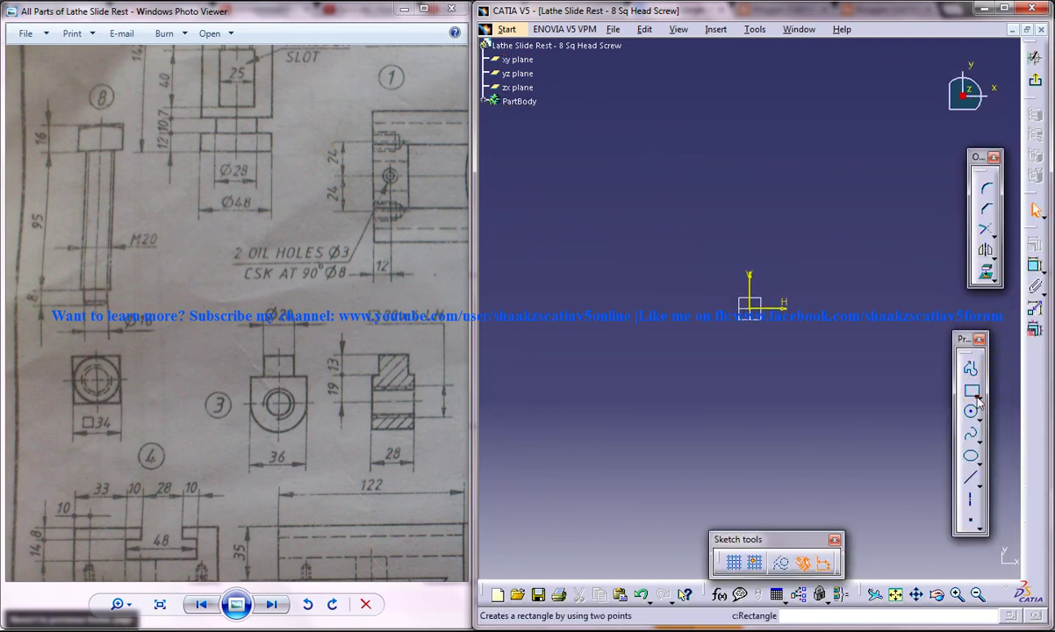
click(973, 395)
click(1014, 412)
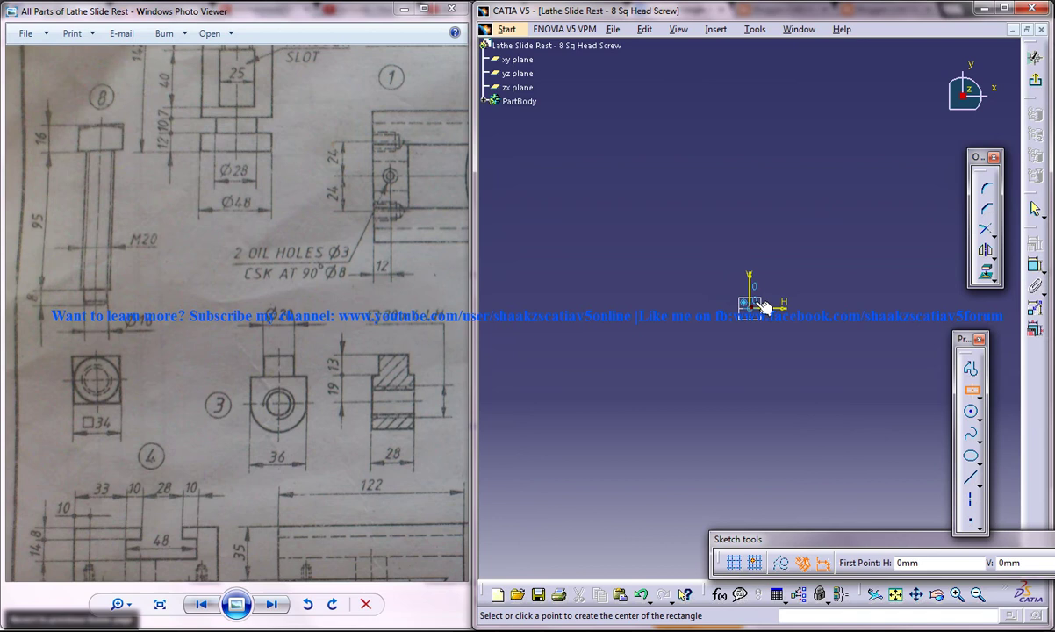
click(760, 305)
click(803, 258)
Step: Constrain the rectangle's height and width to 34 mm each and finish the sketch
click(1028, 266)
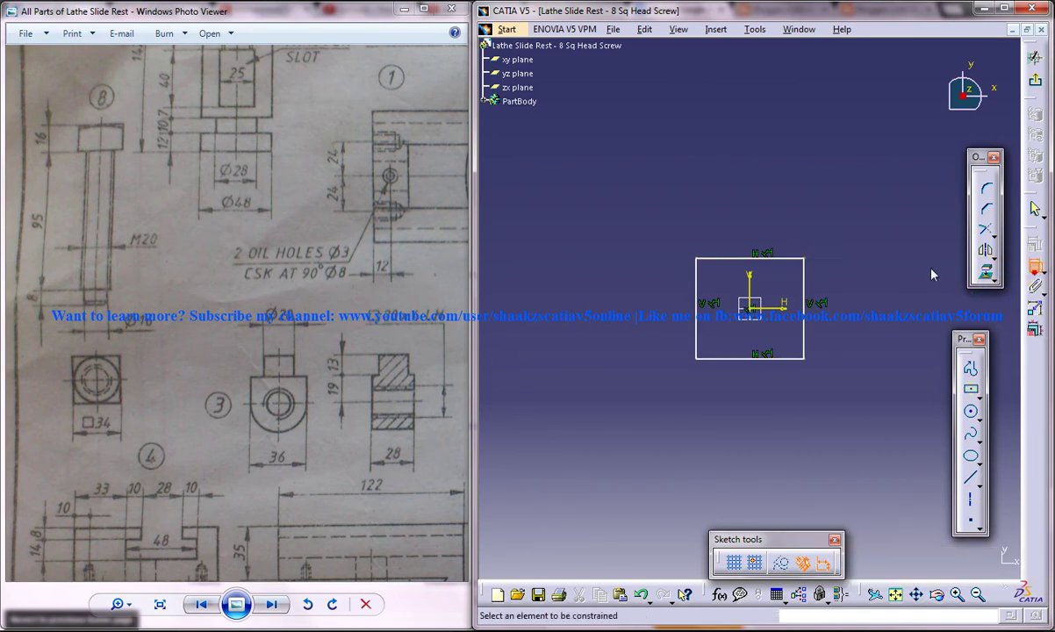
click(805, 287)
click(842, 276)
double_click(843, 278)
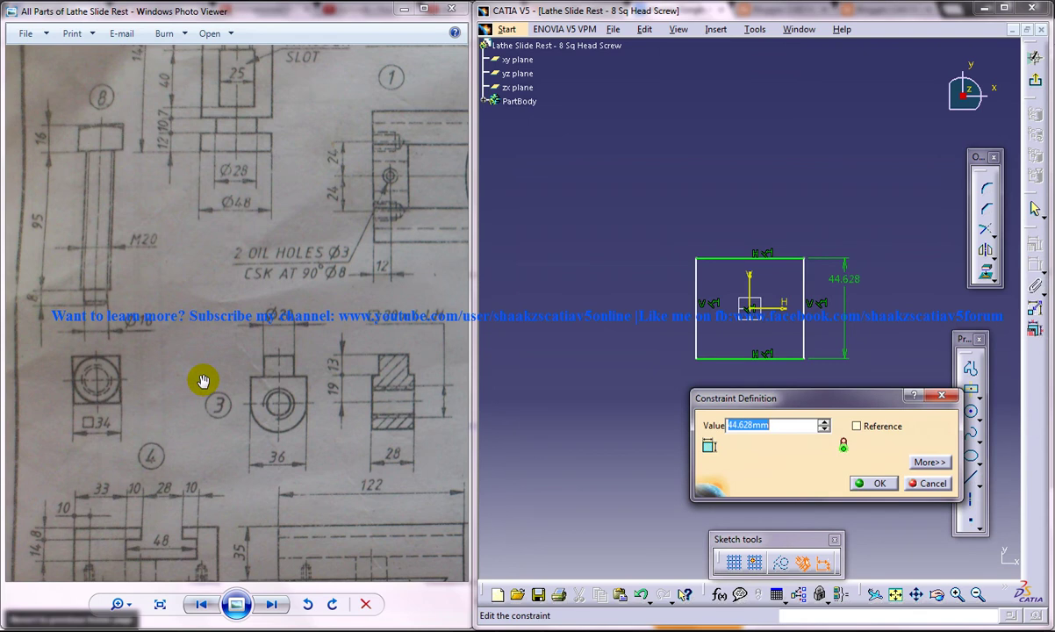
text(34)
key(Return)
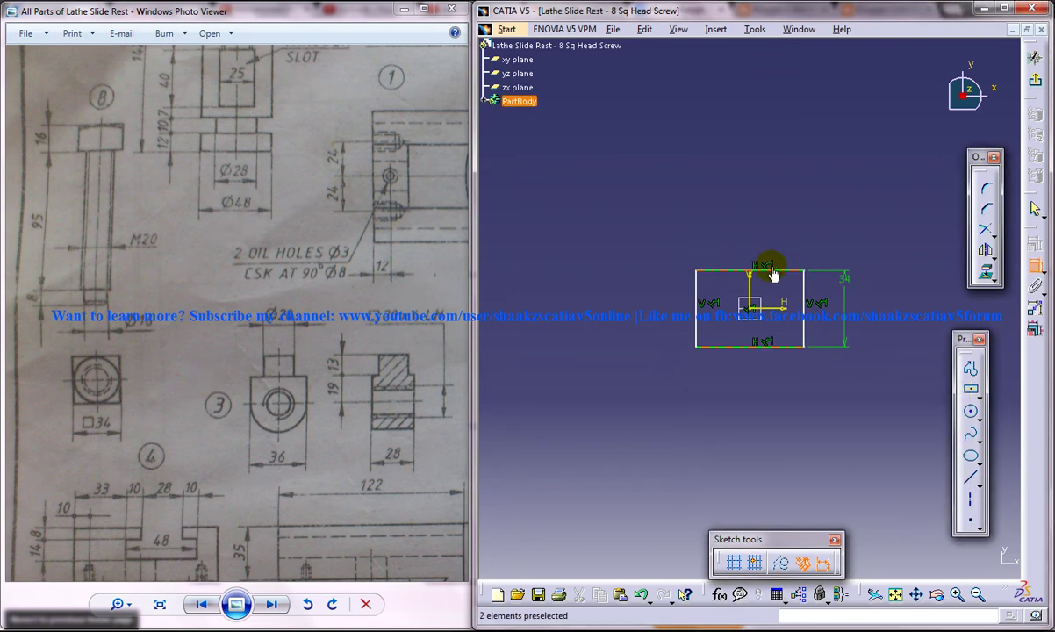
double_click(814, 233)
text(34)
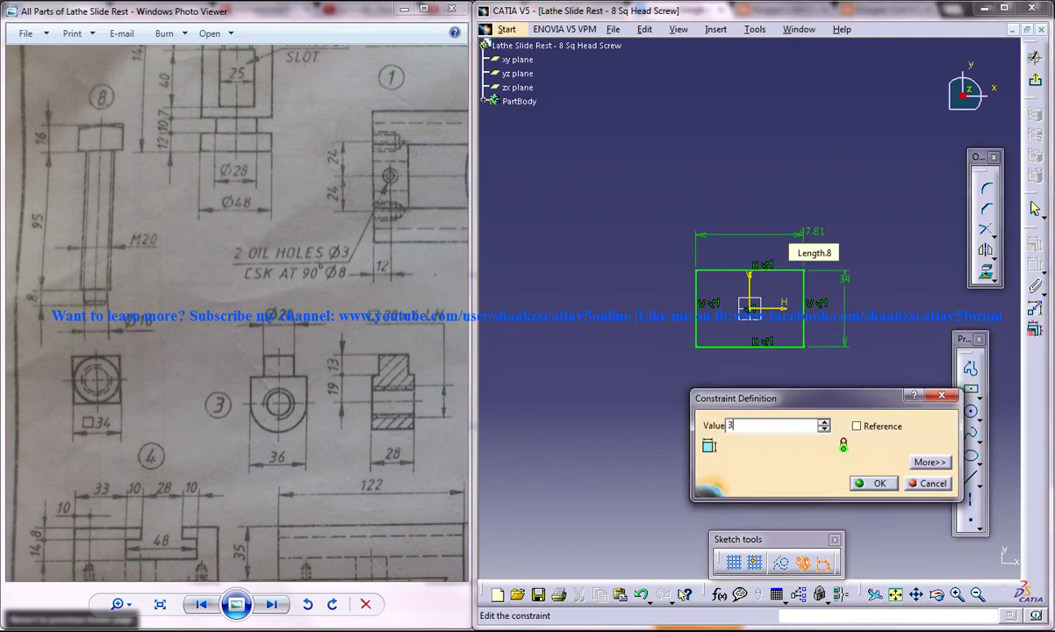
key(Return)
click(1035, 79)
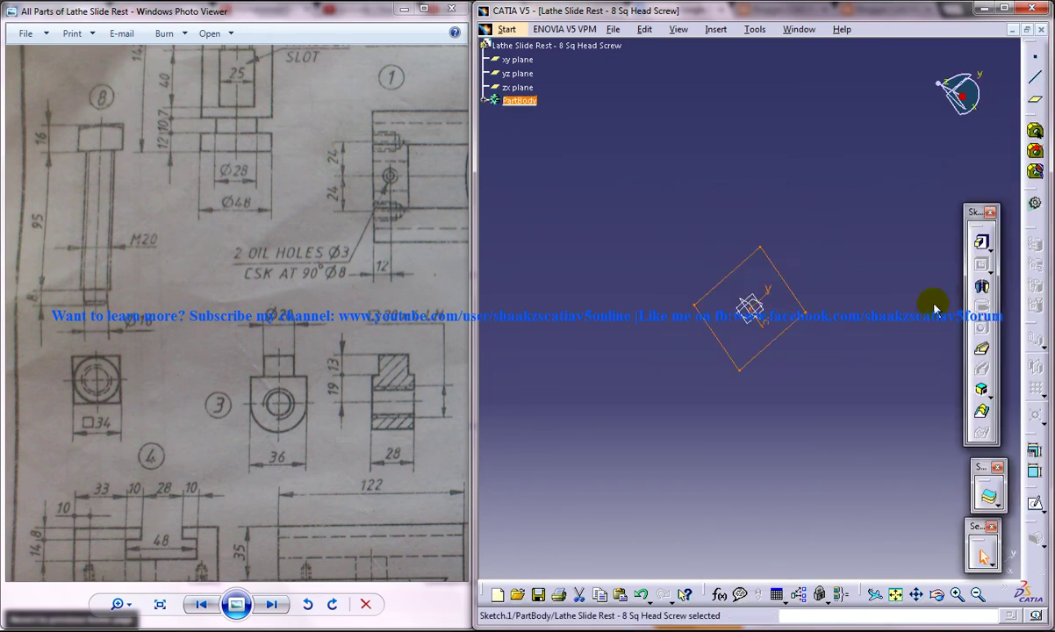
Step: Pad the square profile to a length of 16 mm to form the screw head
click(982, 242)
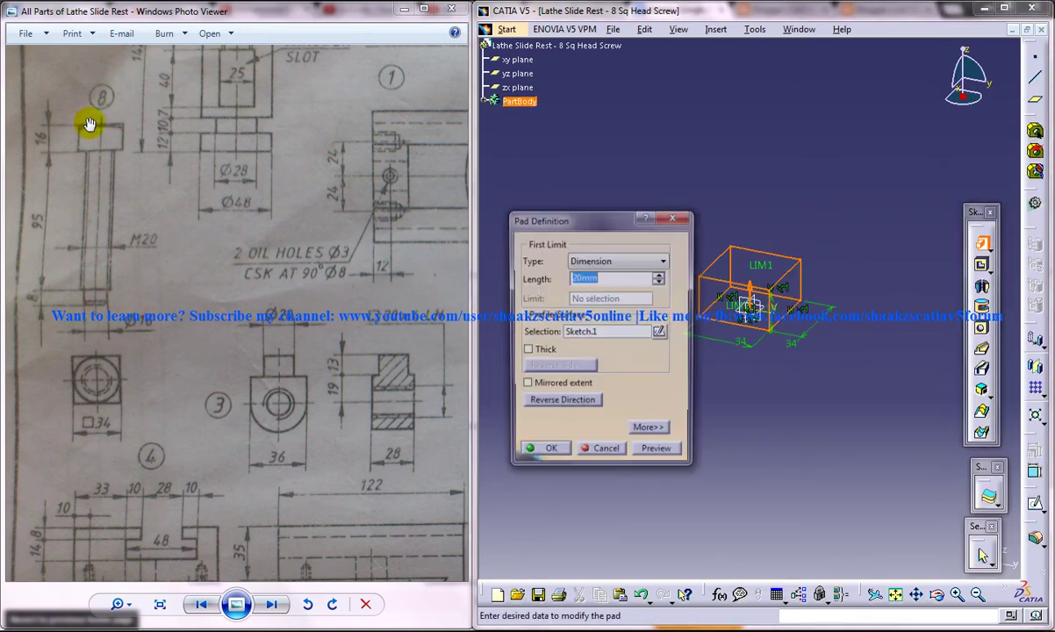
text(16)
key(Return)
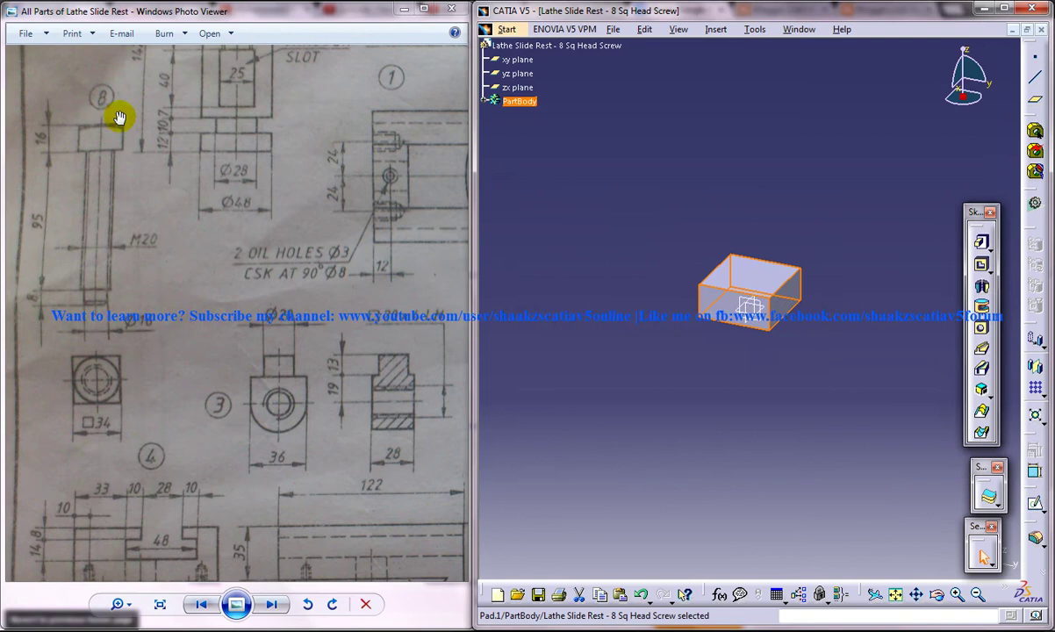
click(833, 259)
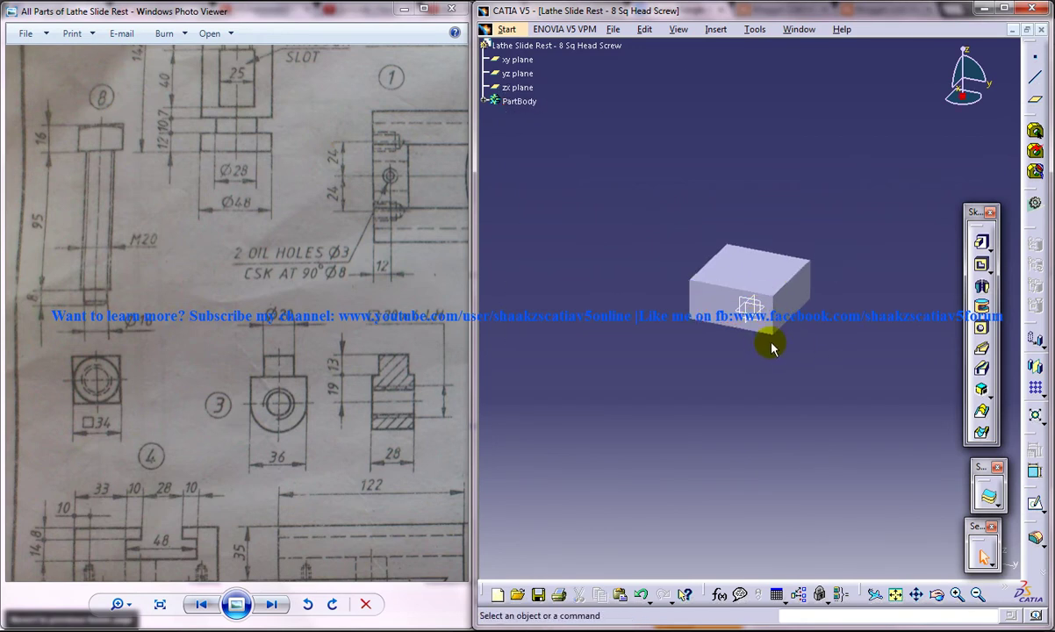
Step: Sketch a circle about 18.7 mm in diameter, centred on the origin, on the underside of the square head
middle_drag(762, 329, 769, 125)
click(760, 312)
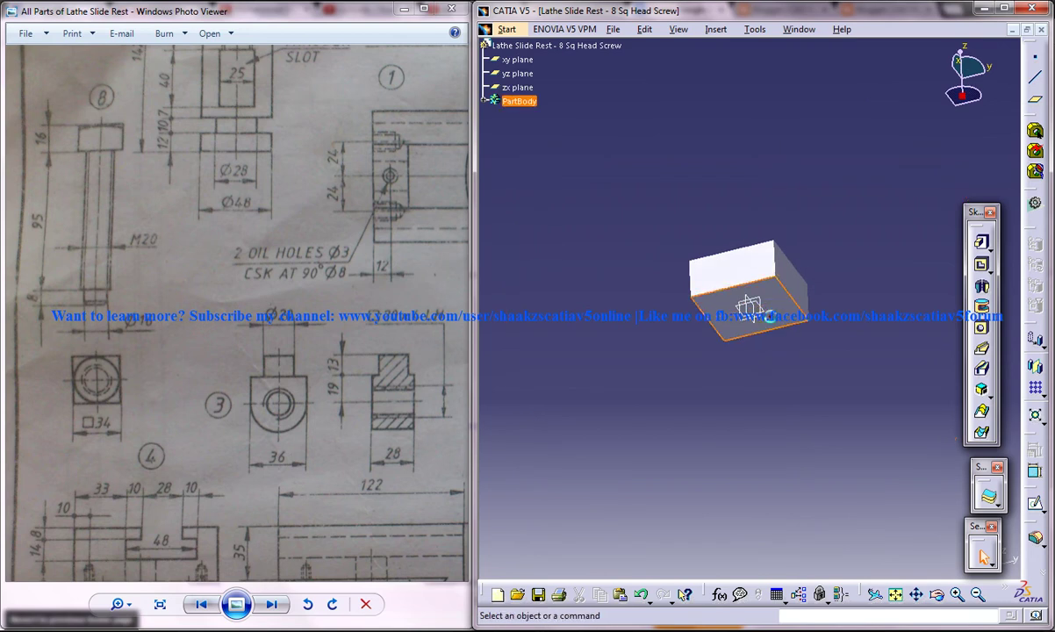
click(988, 496)
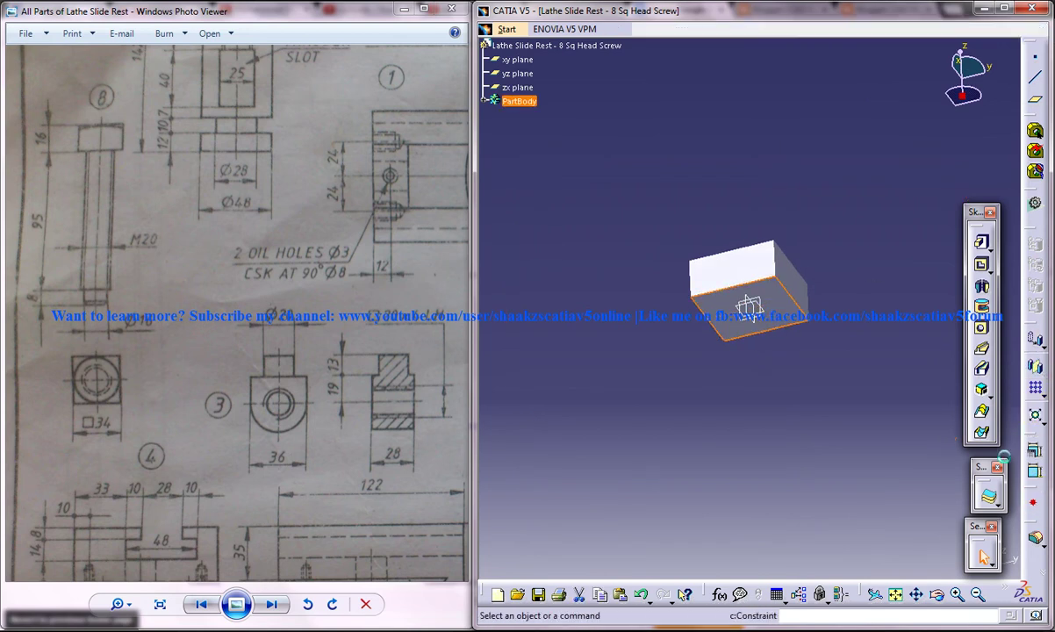
click(965, 408)
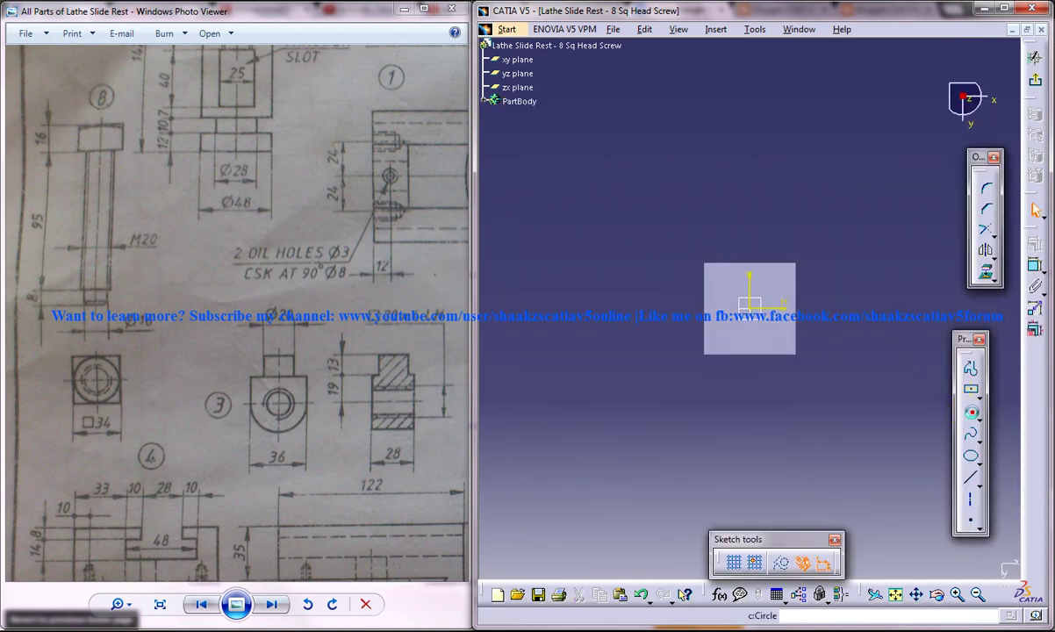
click(750, 306)
click(764, 288)
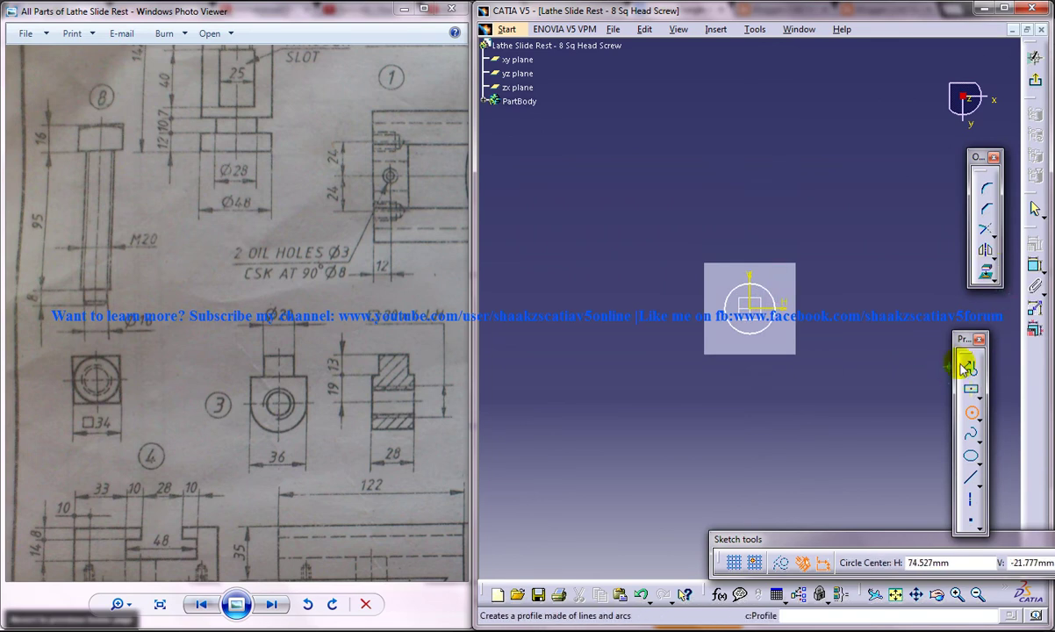
Step: Constrain the circle's diameter to 16 mm and finish the sketch
click(1036, 267)
click(779, 299)
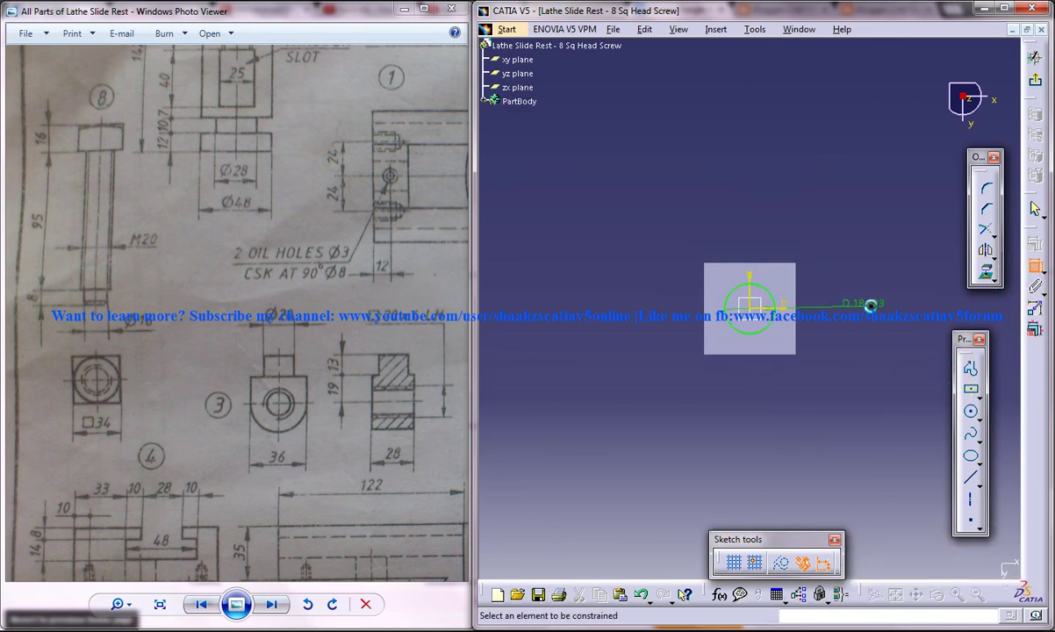
click(869, 302)
double_click(861, 302)
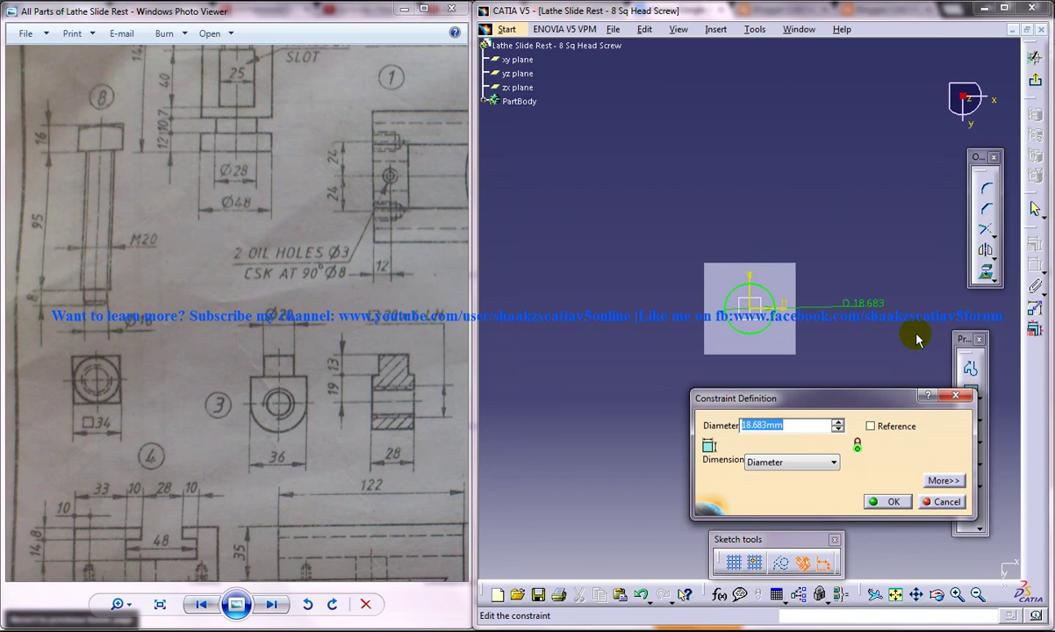
key(Return)
click(1035, 80)
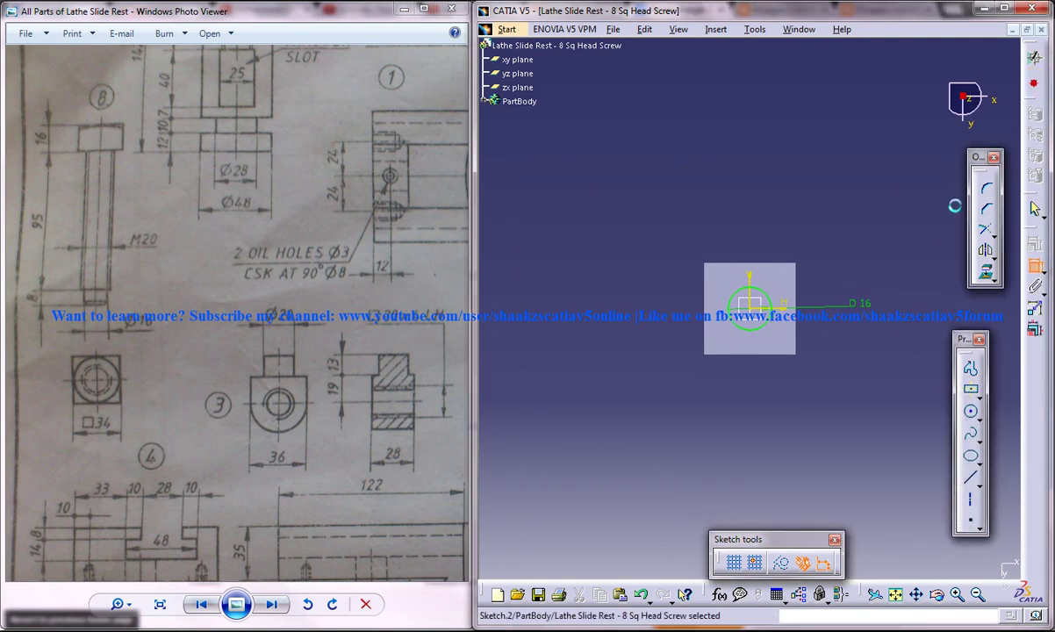
Step: Pad the 16 mm circle 103 mm away from the head to form the shank
click(981, 242)
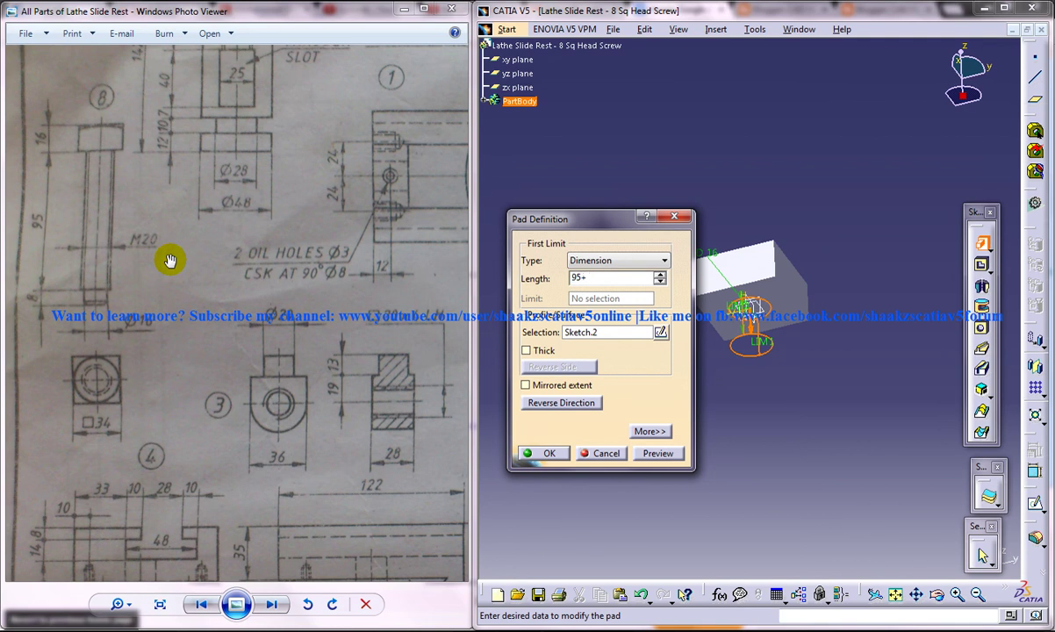
key(Return)
click(782, 212)
middle_drag(781, 211, 790, 298)
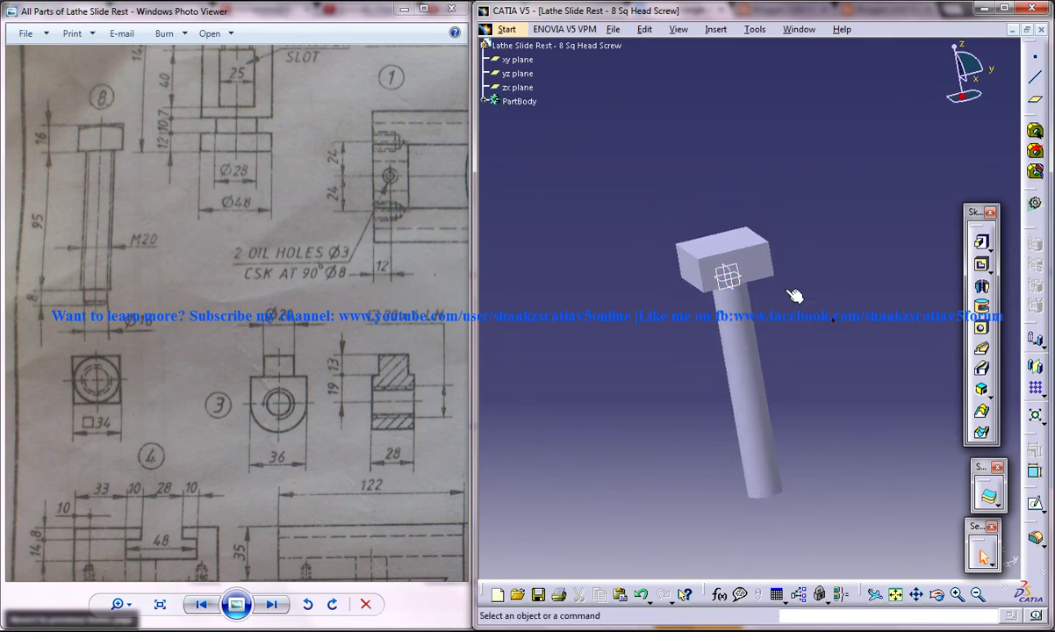
Step: Set the shank circle's diameter to 20 mm in the sketch of the second pad and finish the sketch
click(487, 101)
double_click(523, 142)
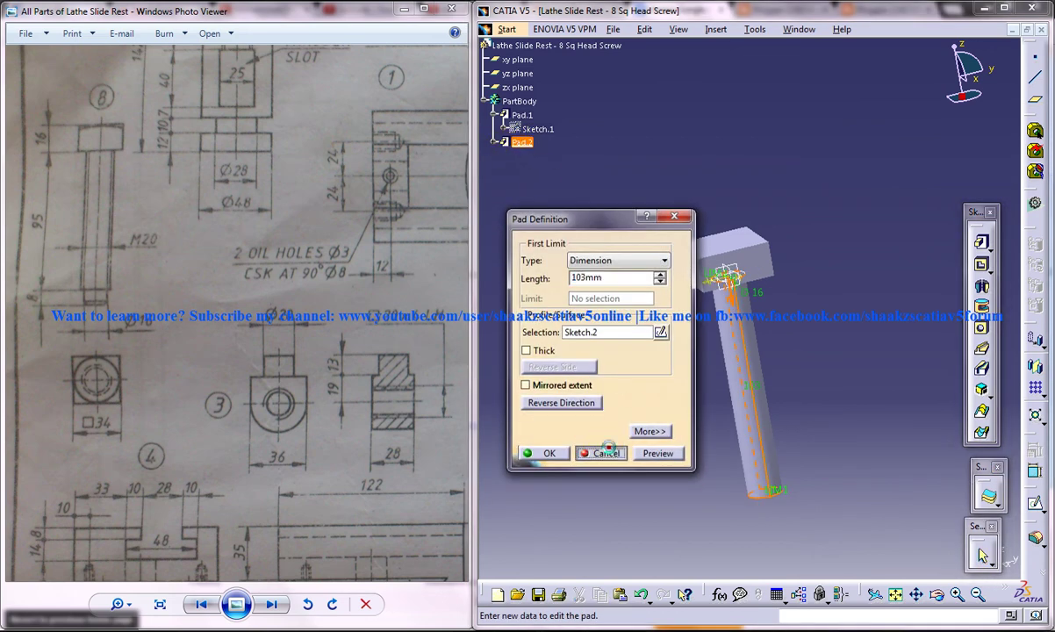
click(547, 453)
double_click(537, 156)
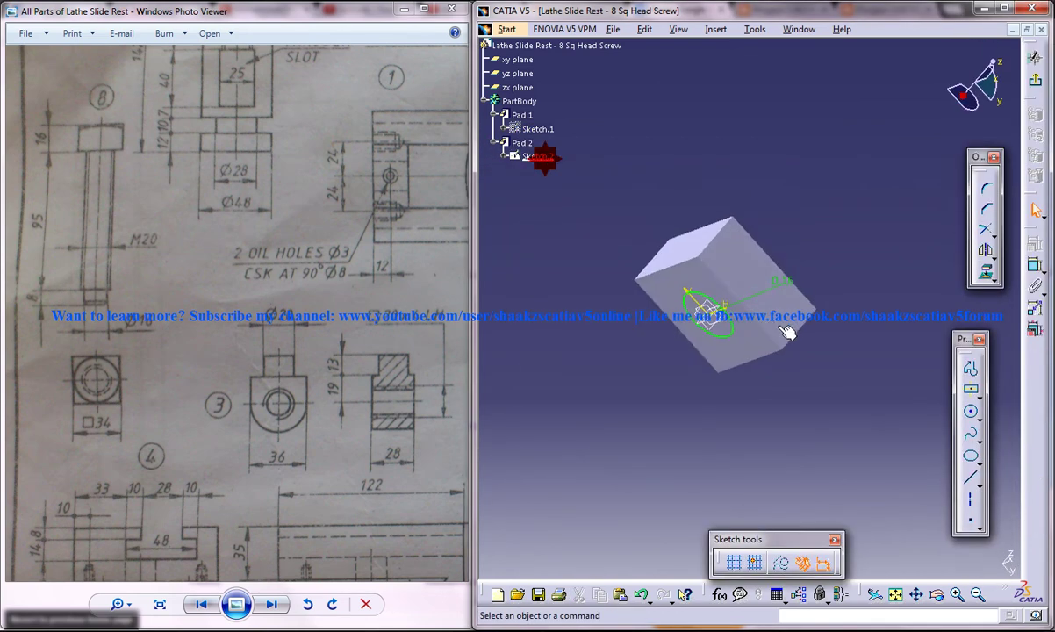
double_click(684, 330)
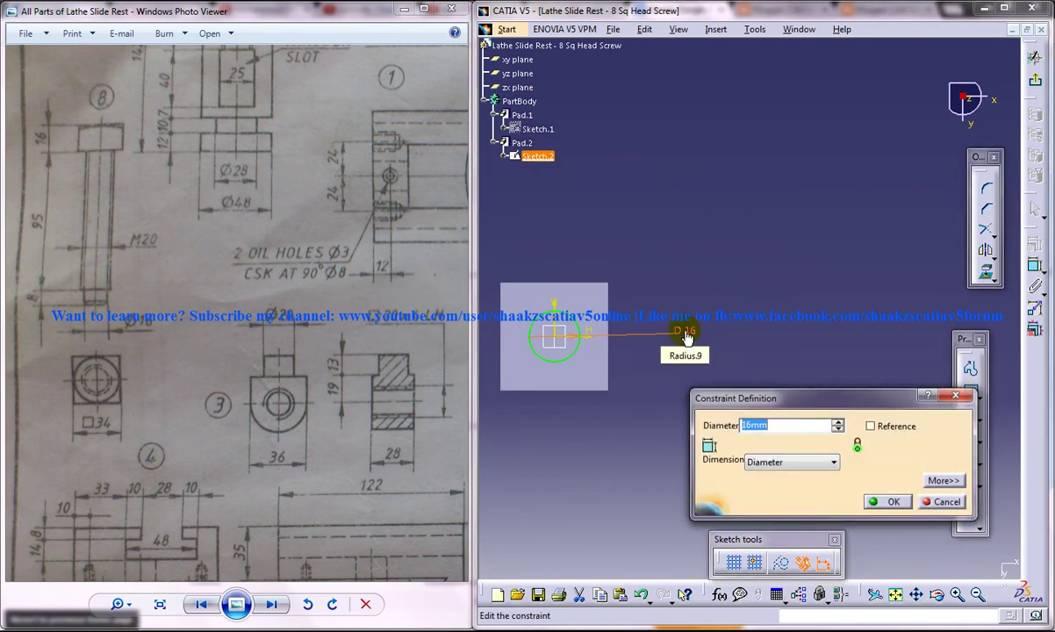
key(Return)
click(1034, 79)
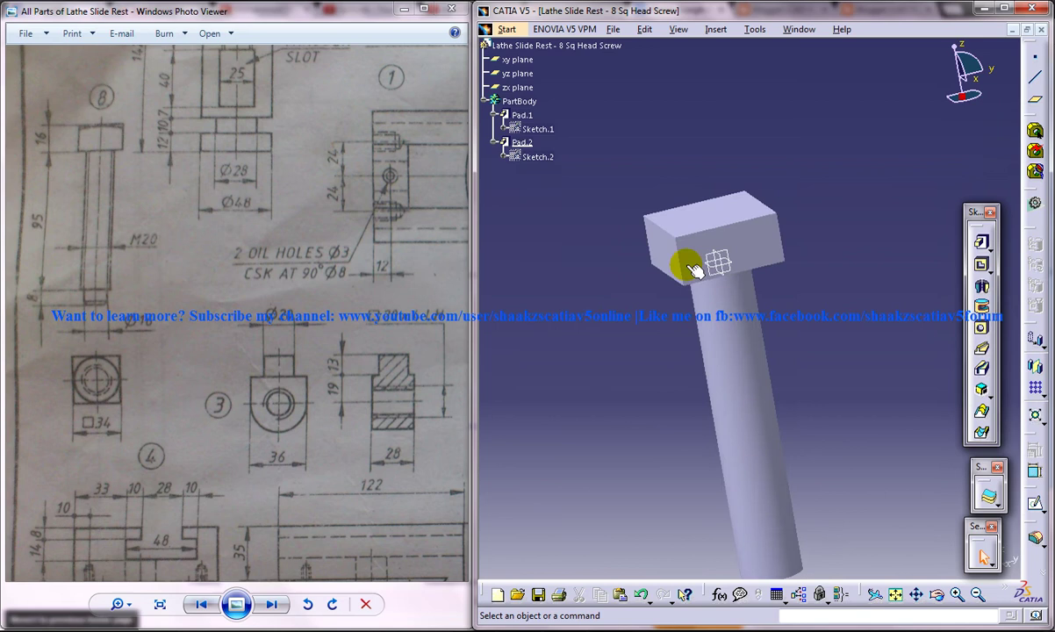
Step: Switch to the Wireframe and Surface Design workbench
middle_drag(685, 254, 692, 279)
middle_drag(693, 227, 689, 199)
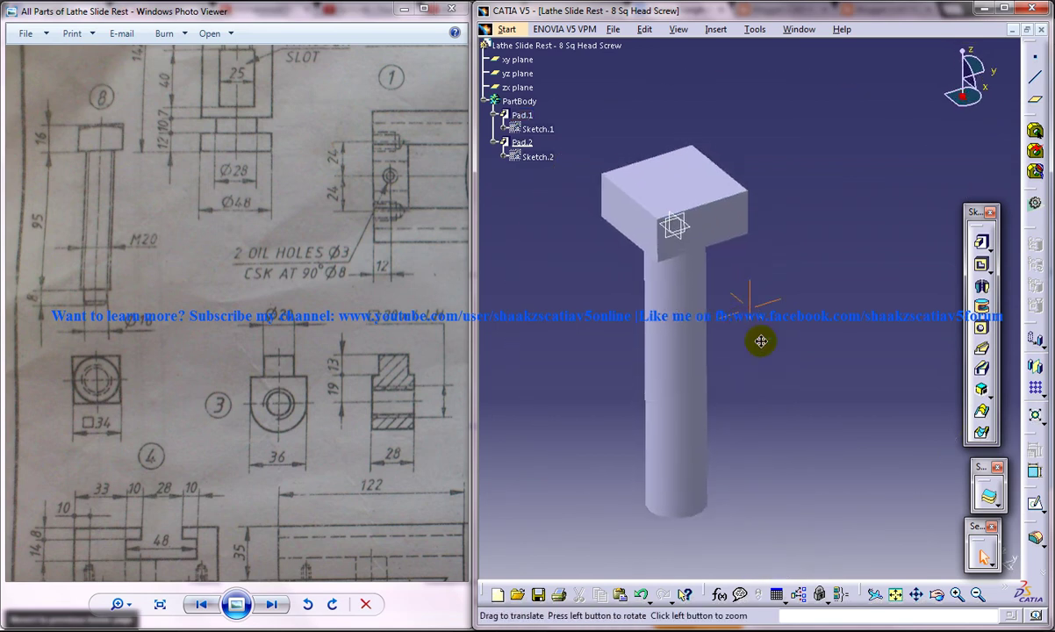
middle_drag(760, 339, 794, 386)
middle_drag(718, 344, 761, 292)
click(506, 29)
click(535, 64)
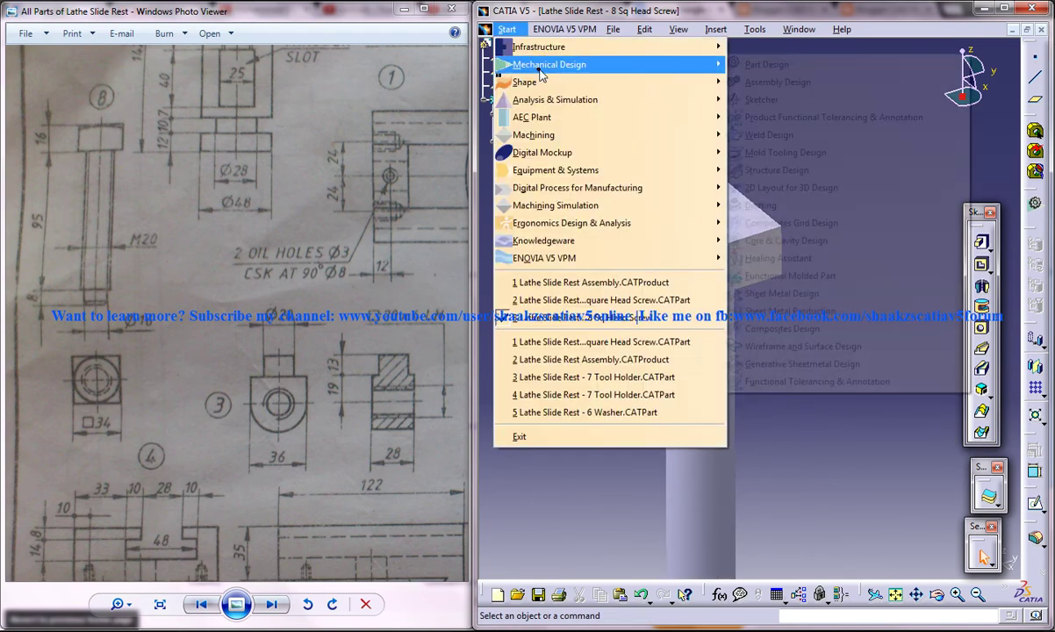
click(800, 346)
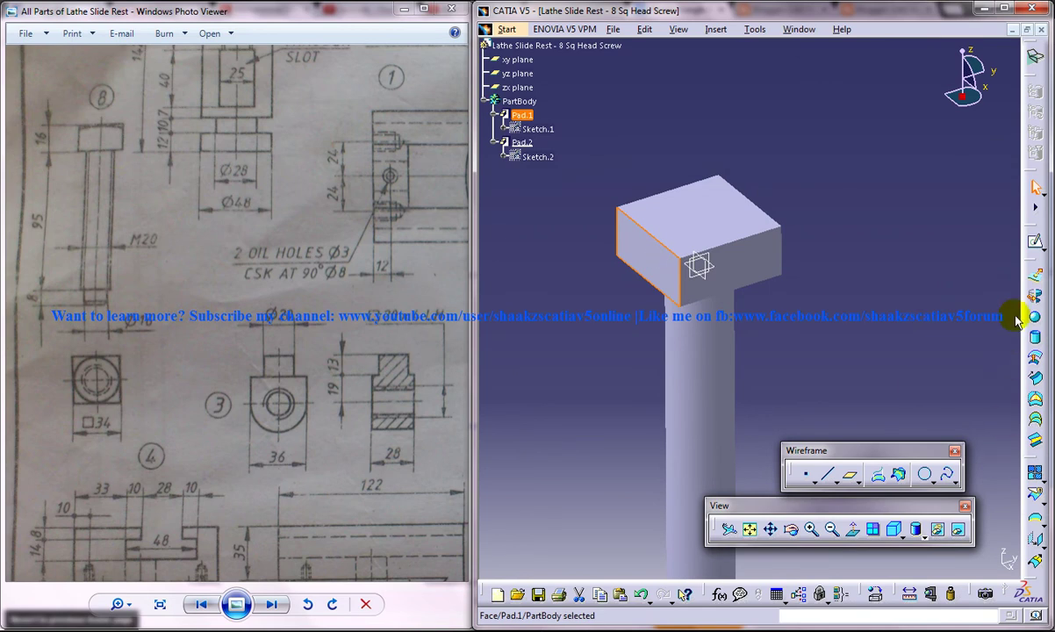
Step: On a side face of the square head, sketch a large circle centred on the shank axis with its top just below the head's top edge
click(1034, 241)
mouse_move(666, 327)
middle_down()
mouse_move(872, 311)
mouse_move(875, 292)
mouse_move(800, 182)
middle_up()
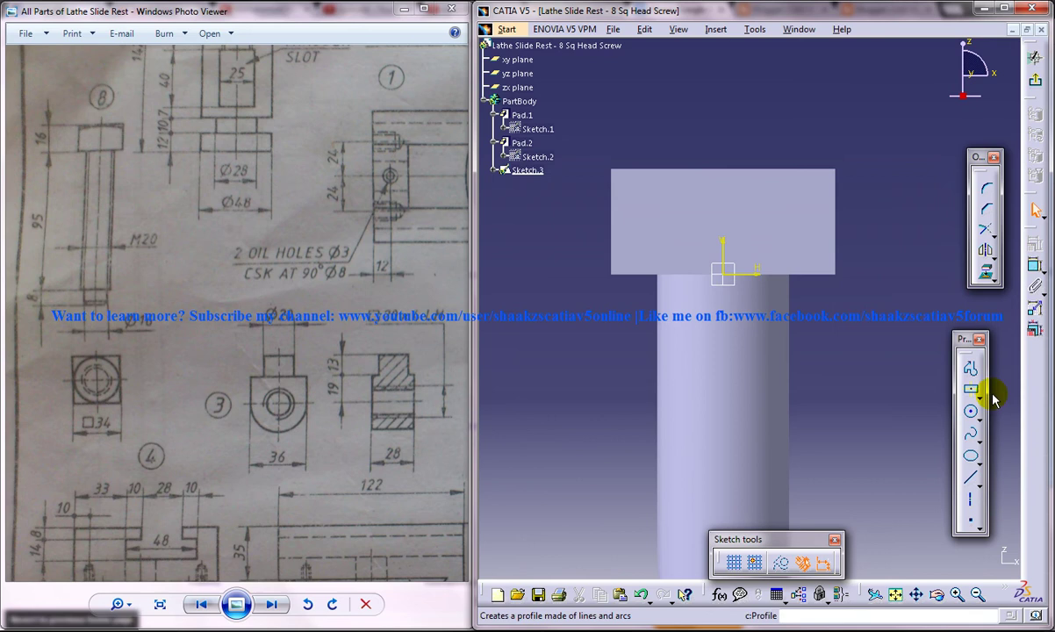
click(971, 413)
click(724, 507)
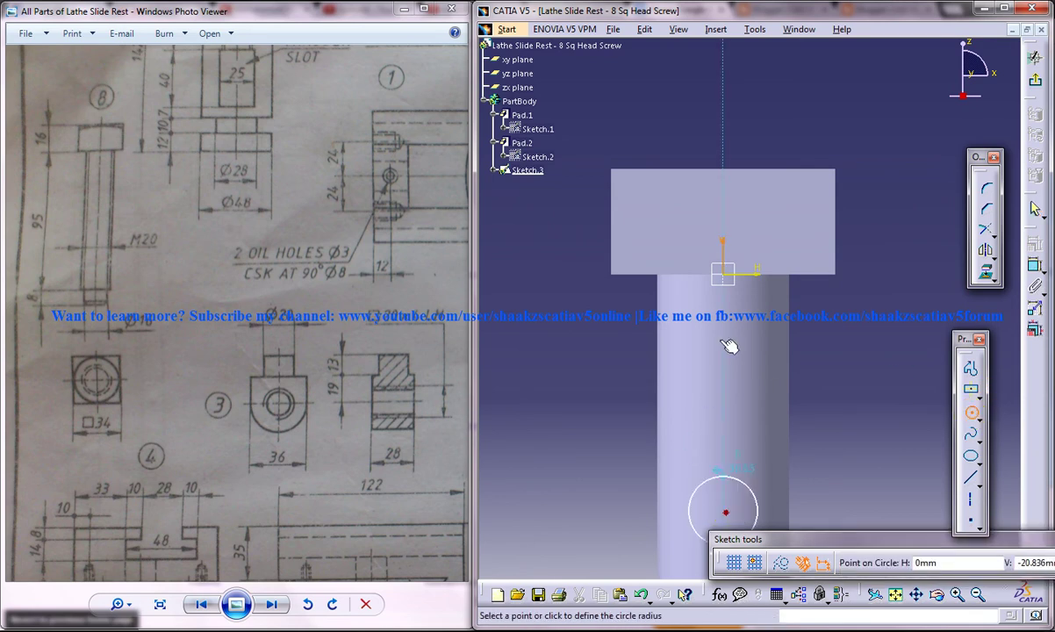
click(728, 175)
mouse_move(839, 259)
ctrl+middle_down()
mouse_move(814, 242)
mouse_move(853, 318)
ctrl+middle_up()
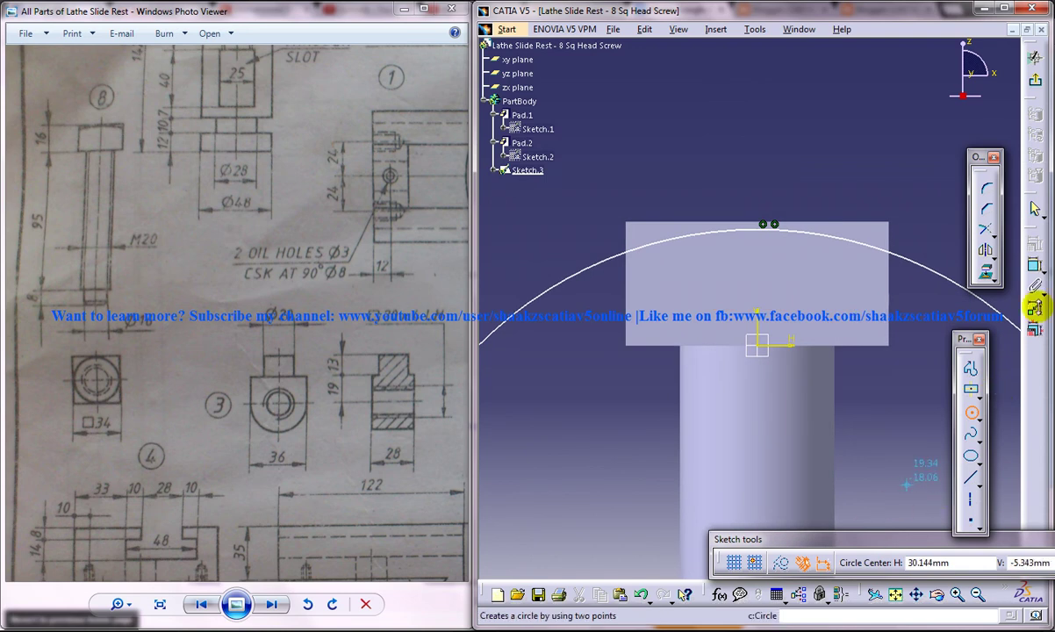
Step: Constrain the large circle tangent to the top edge of the square head
click(1033, 263)
click(811, 235)
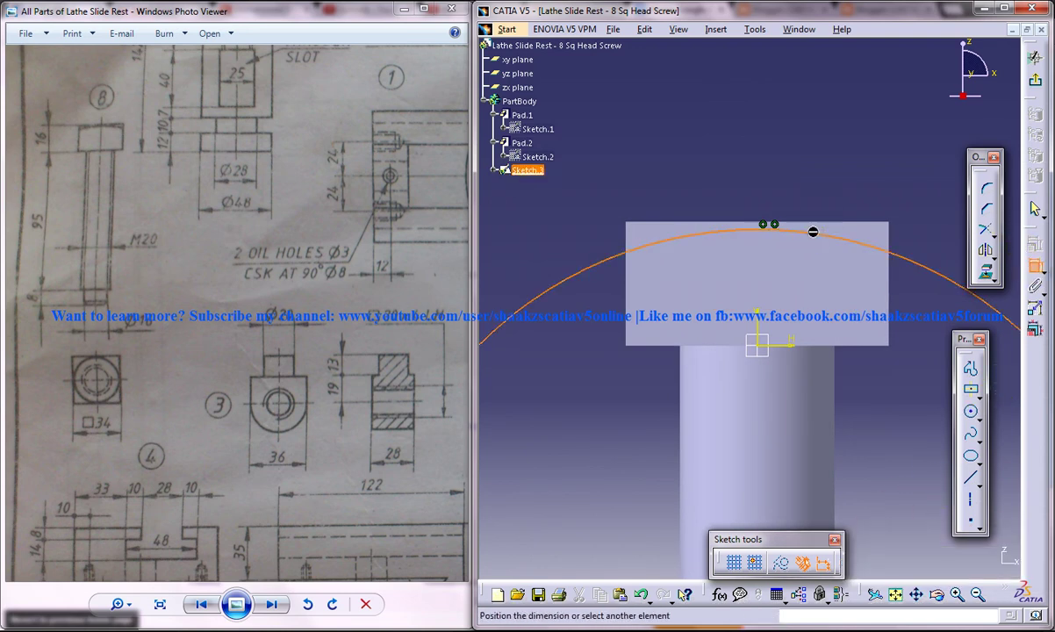
click(842, 228)
right_click(937, 239)
click(965, 301)
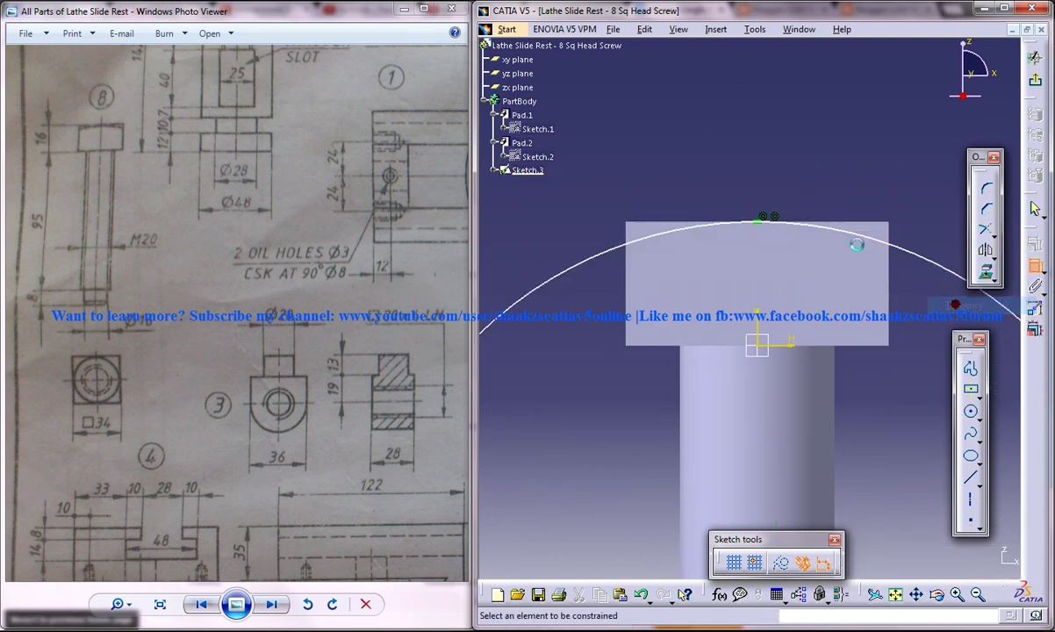
Step: Dimension the large circle's diameter and set it to 105 mm
ctrl+middle_drag(872, 271, 880, 314)
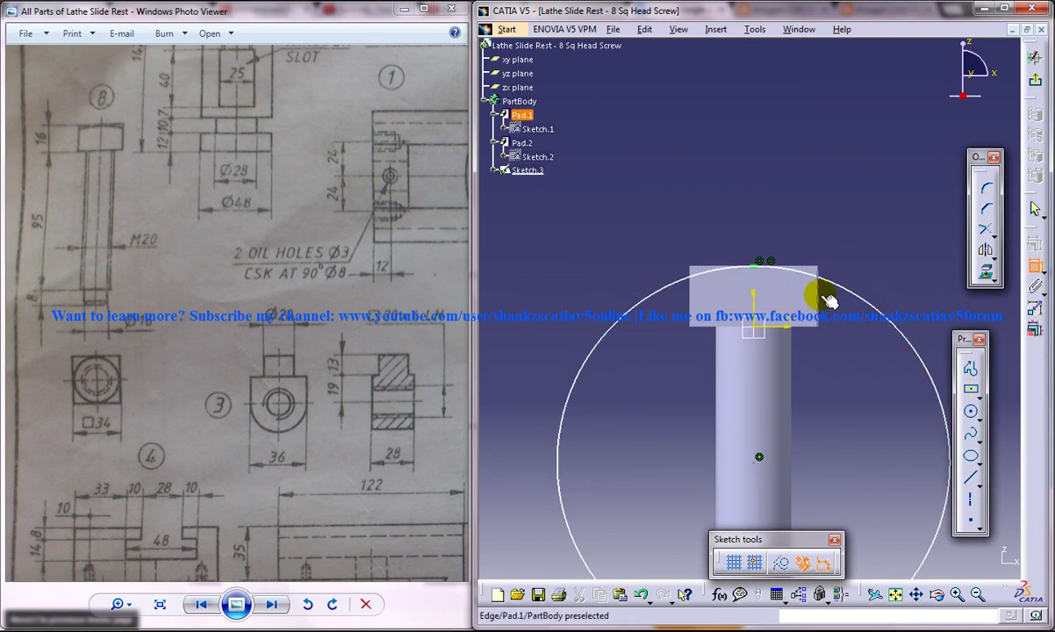
middle_drag(820, 297, 804, 261)
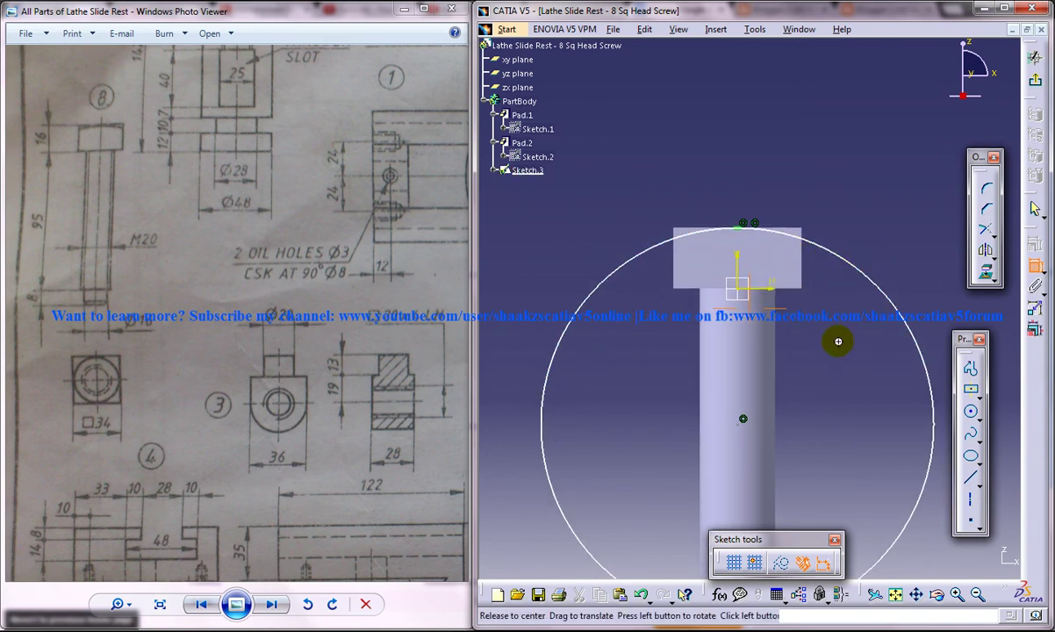
middle_drag(838, 342, 836, 317)
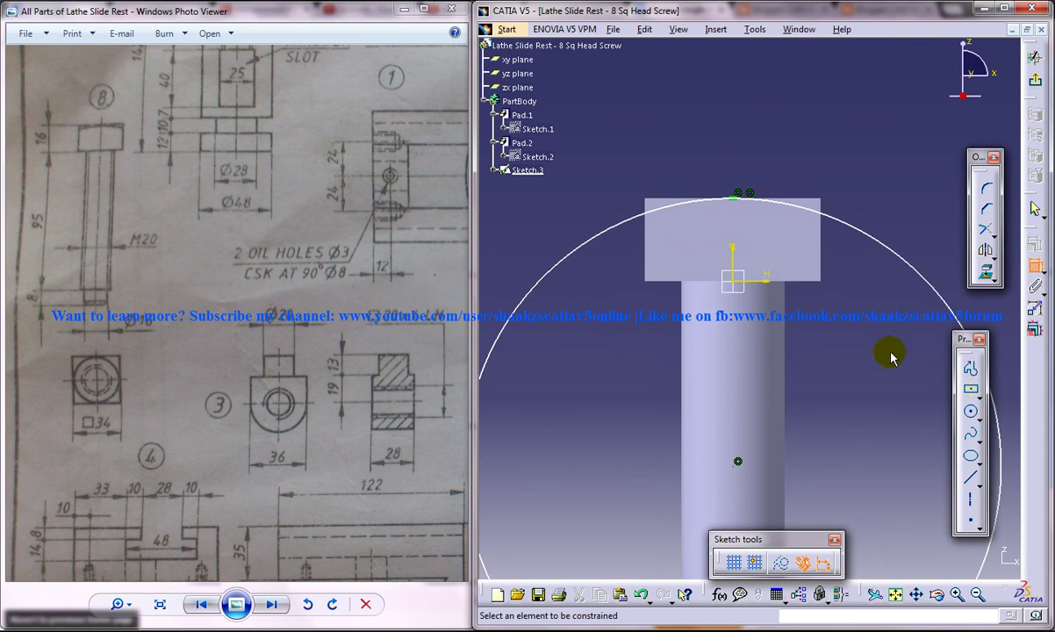
click(969, 411)
click(984, 272)
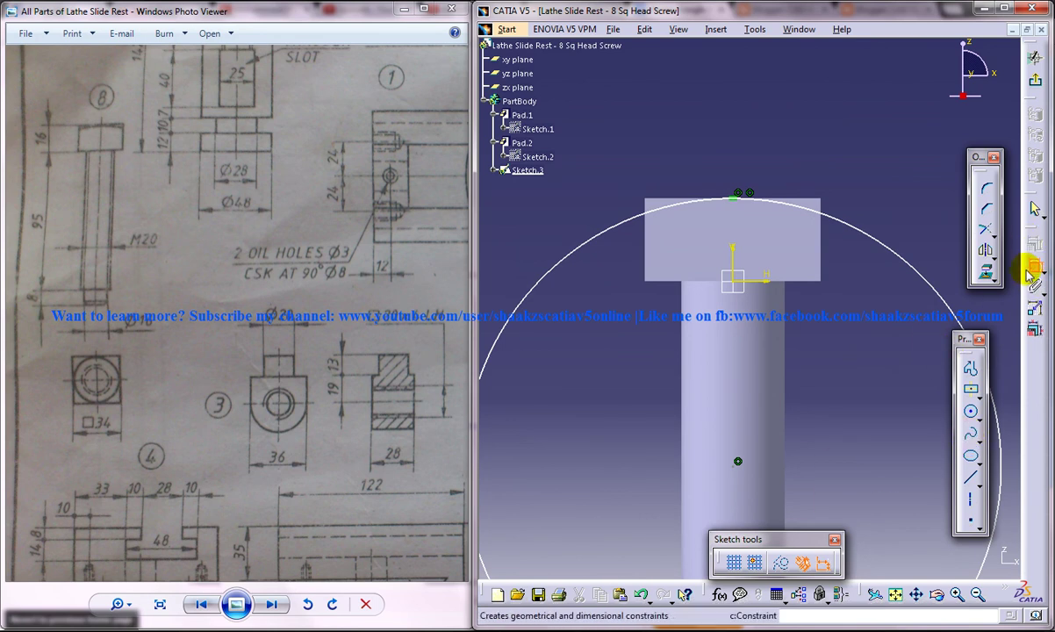
click(904, 260)
double_click(928, 228)
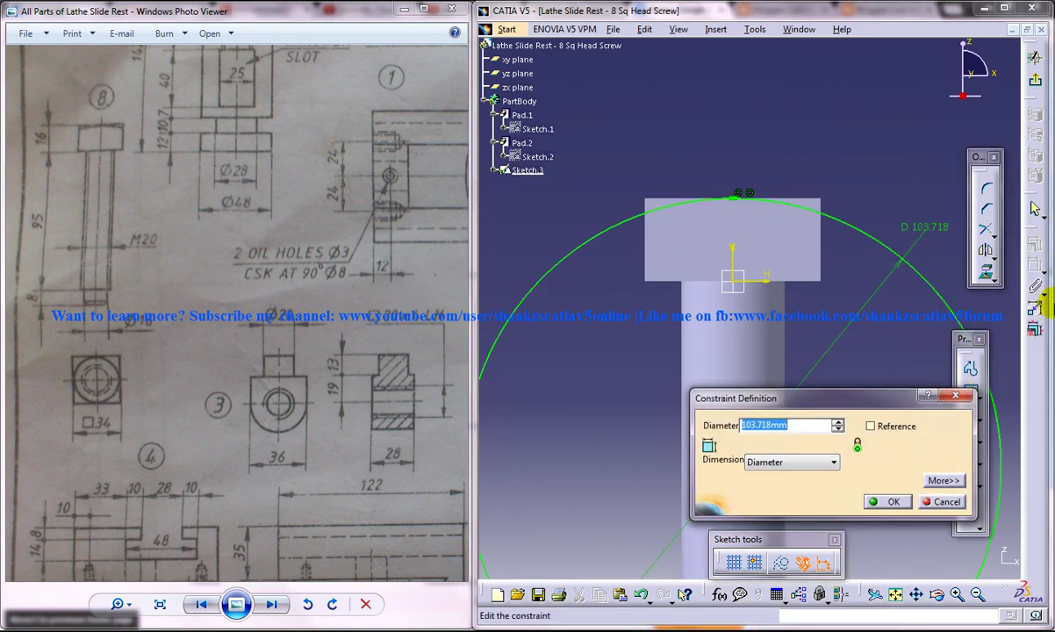
key(Return)
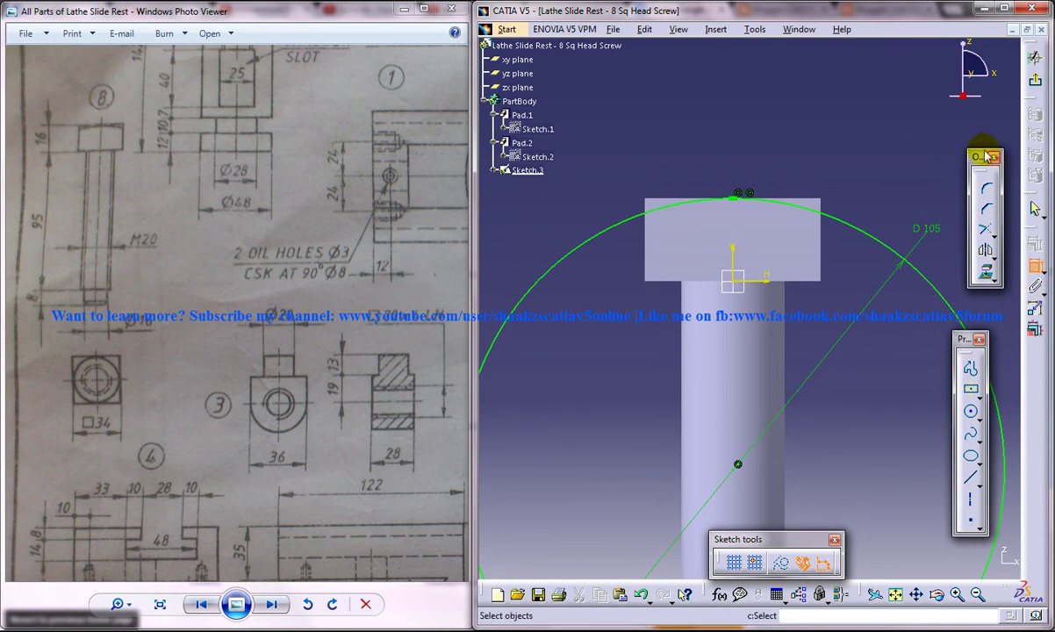
click(1034, 80)
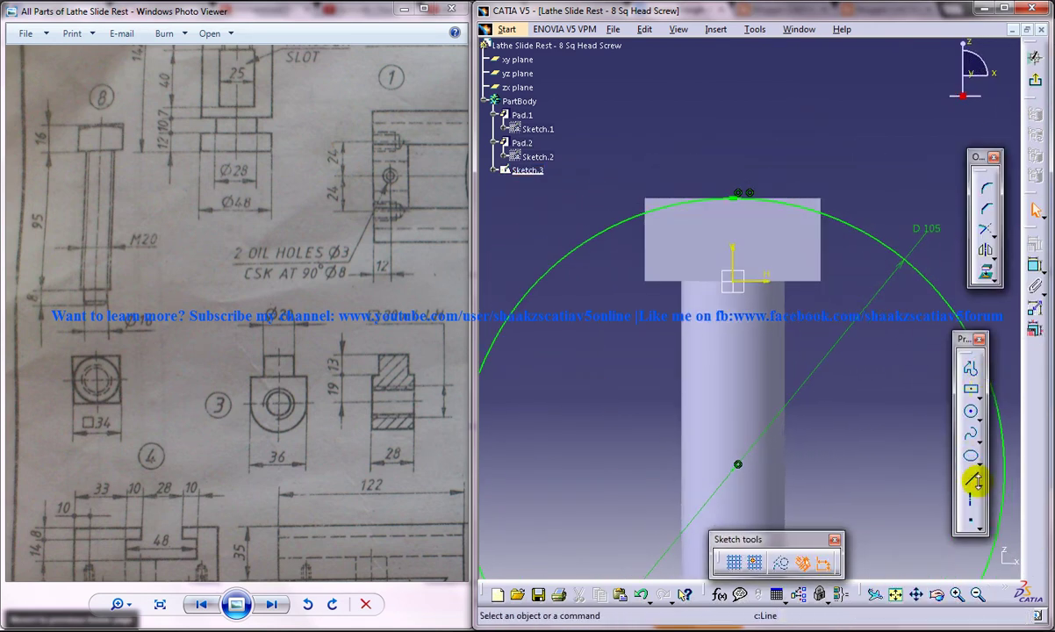
Step: Trim the circle to the arc over the head between short vertical axis lines drawn on either side of it, and finish the sketch
click(972, 500)
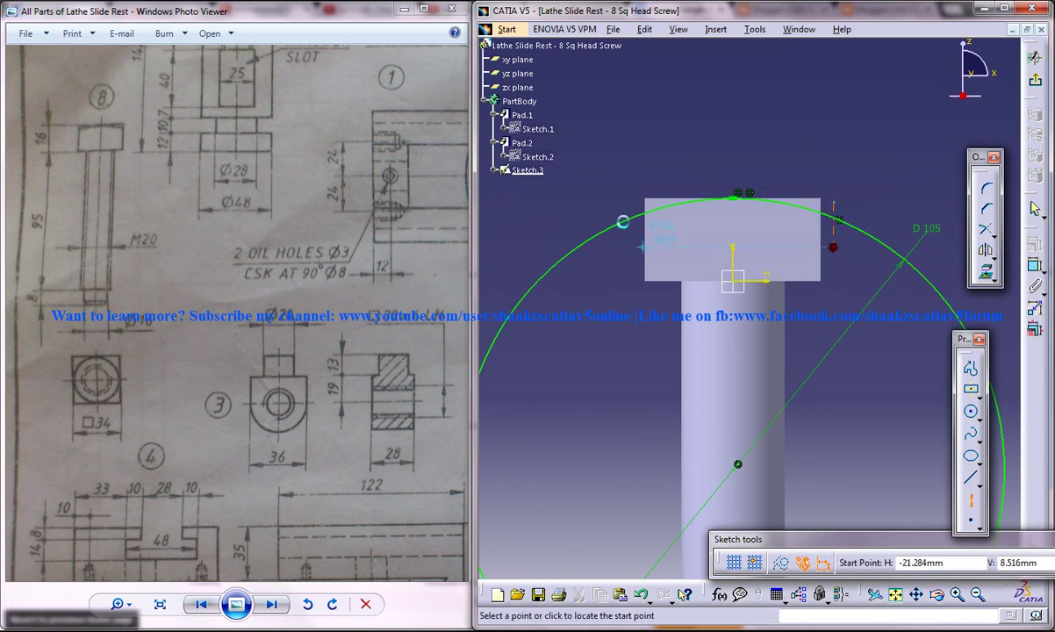
click(621, 204)
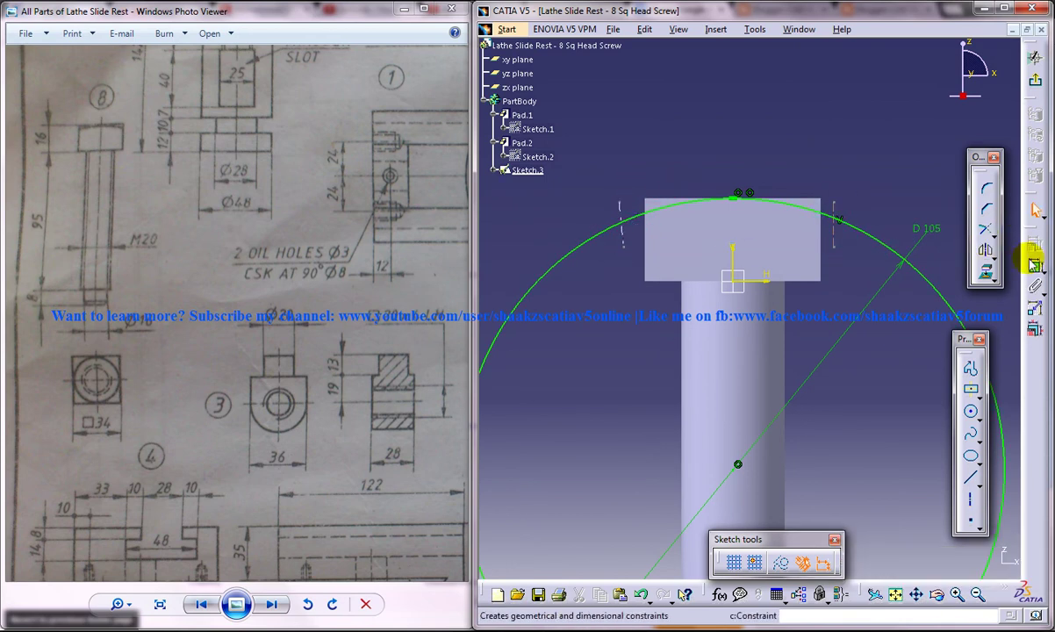
click(988, 235)
click(1000, 250)
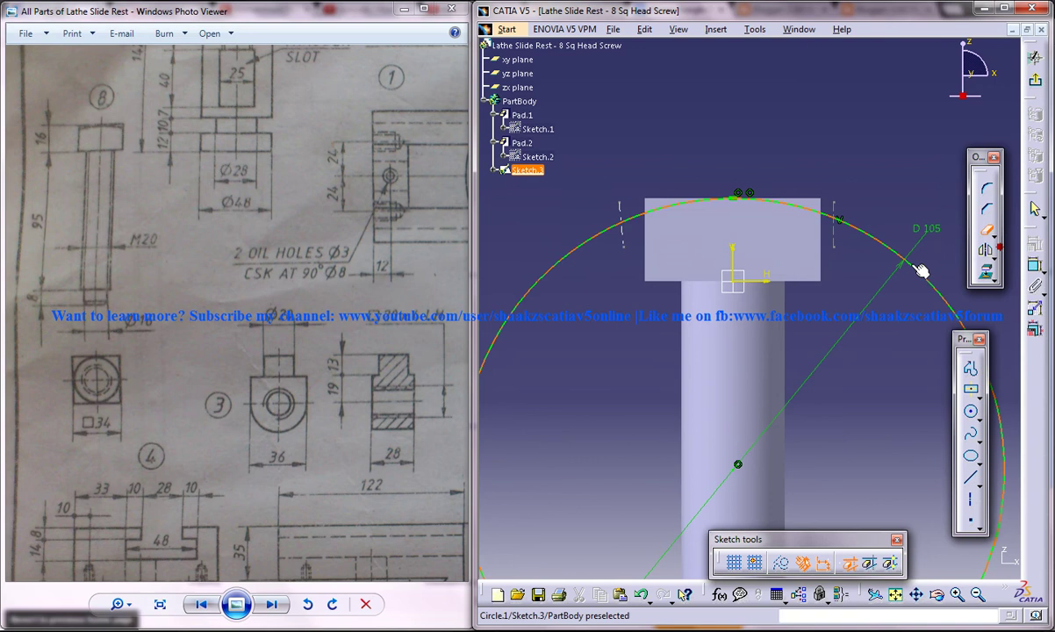
click(901, 254)
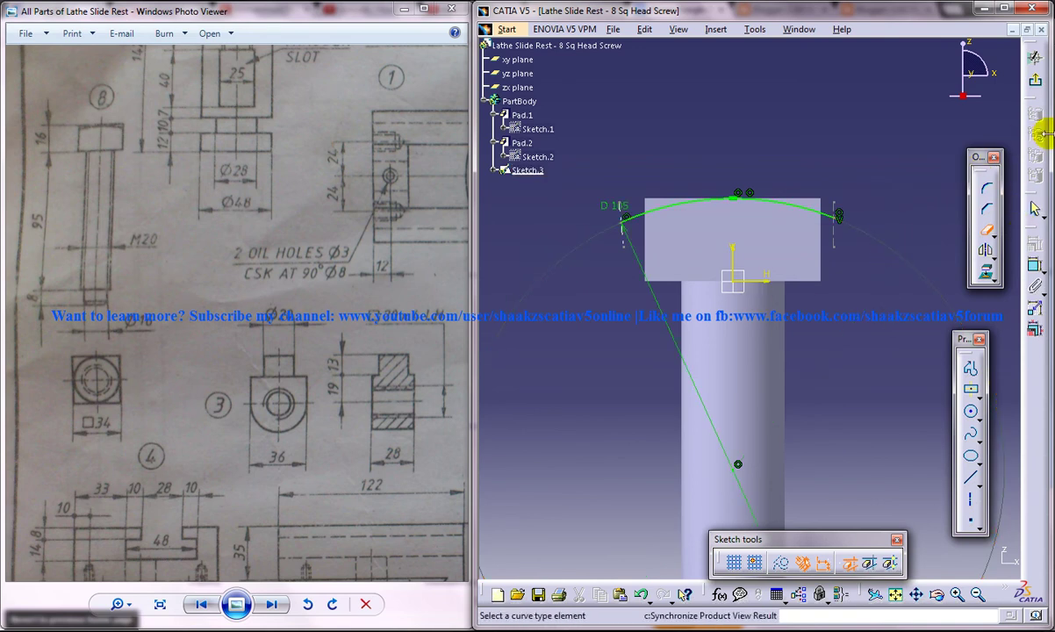
click(1037, 83)
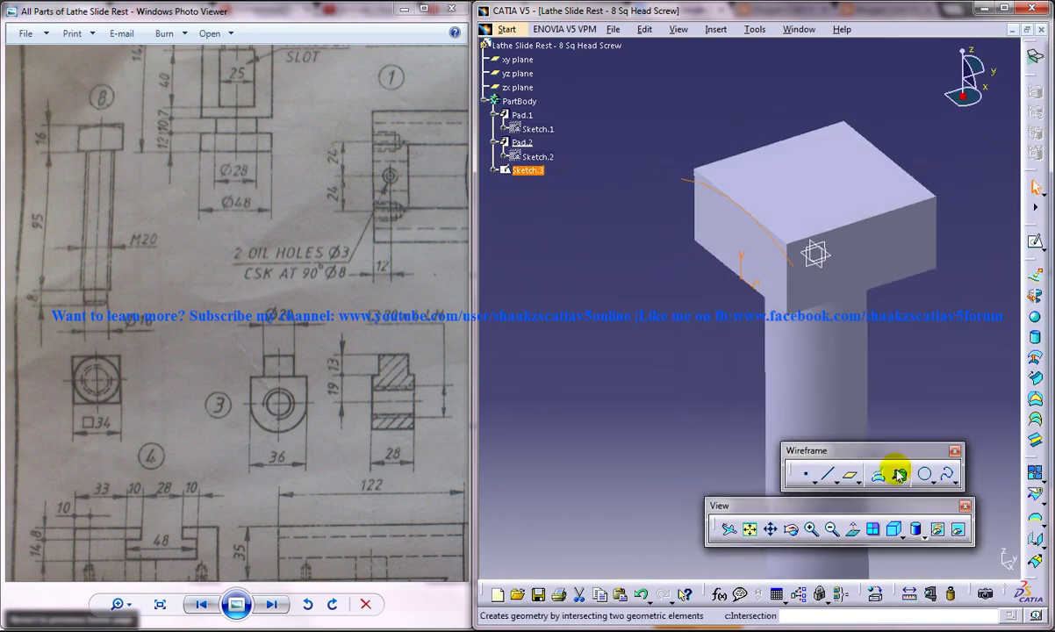
Step: Extrude the arc into a surface 39 mm long across the square head
click(1034, 277)
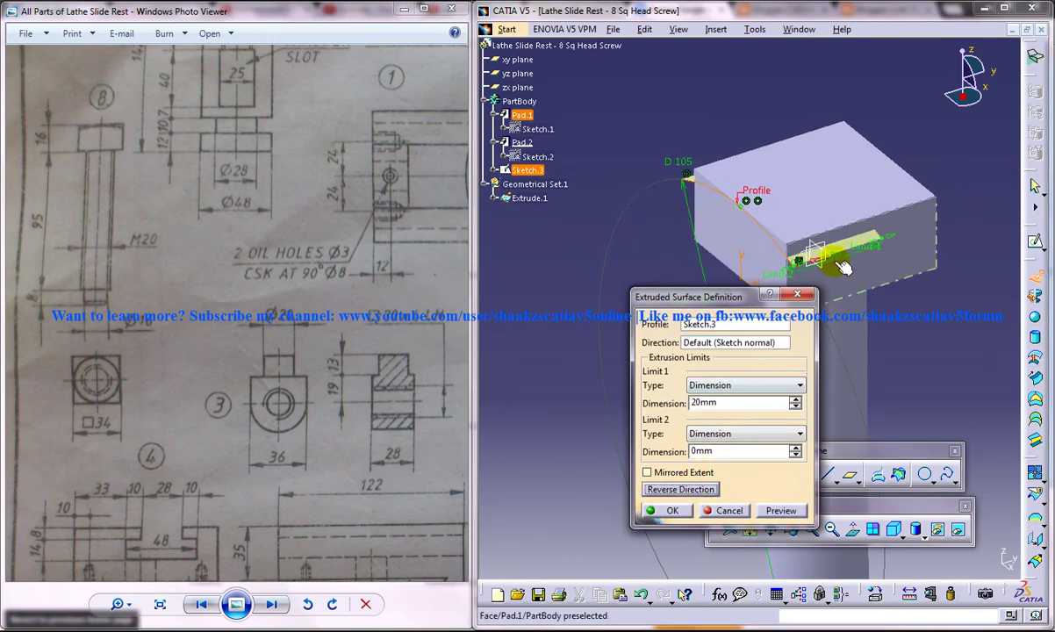
drag(822, 231, 961, 208)
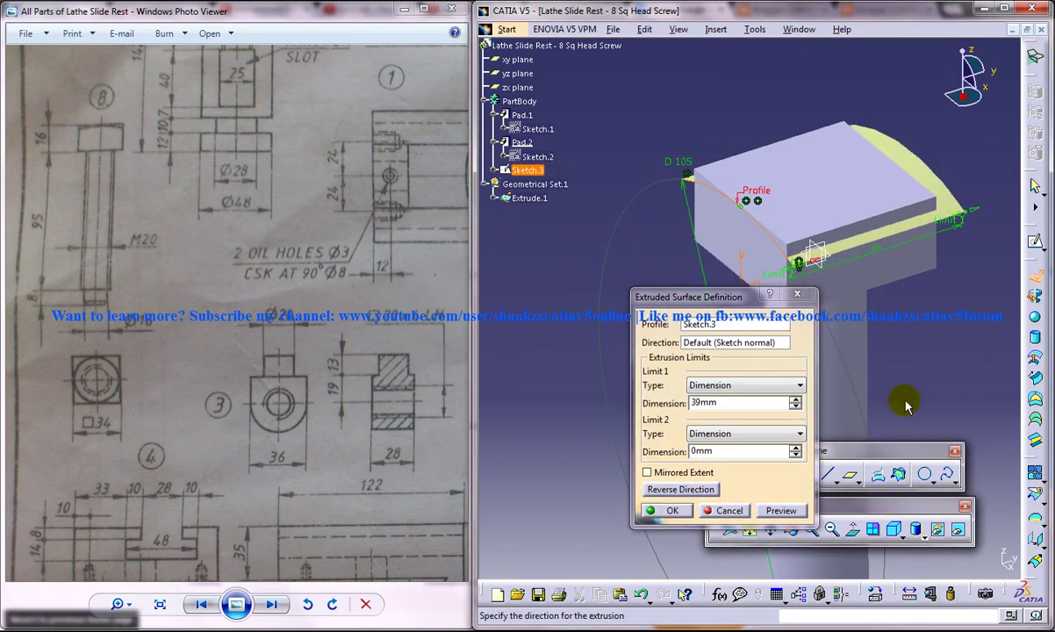
click(667, 510)
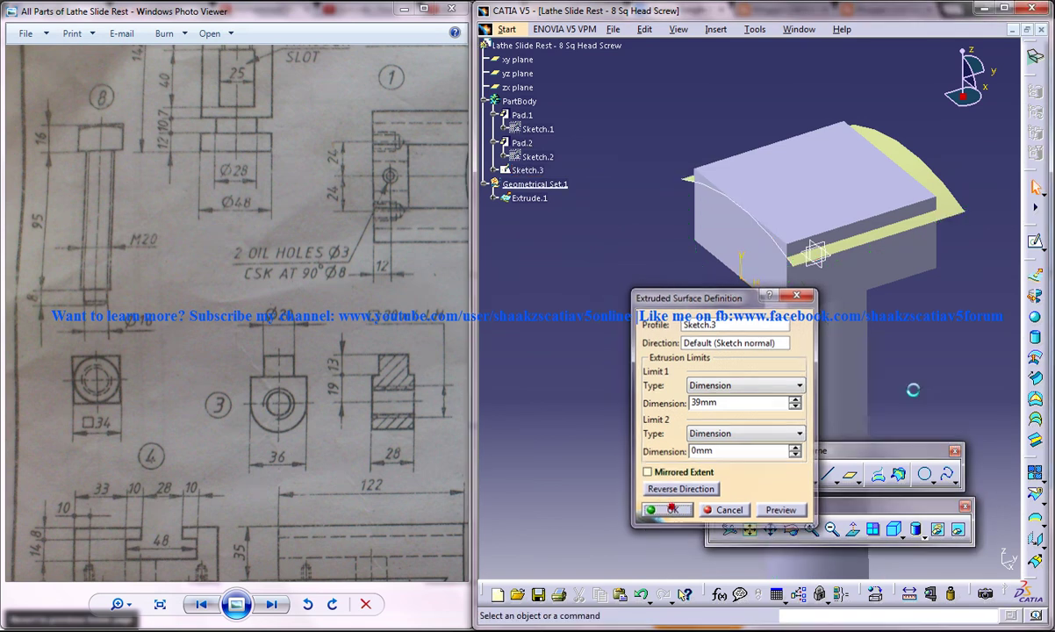
Step: On the adjacent side face, sketch a large circle centred on the shank axis with its top about 6.6 mm below the head's top edge
click(902, 271)
click(1035, 242)
middle_drag(930, 287, 792, 201)
click(971, 412)
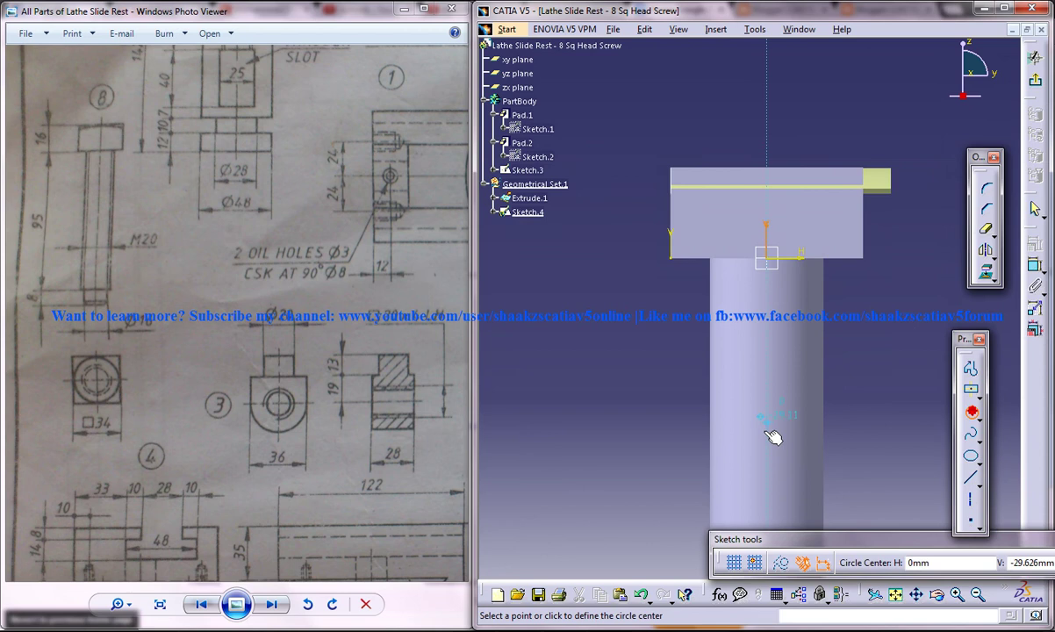
click(772, 437)
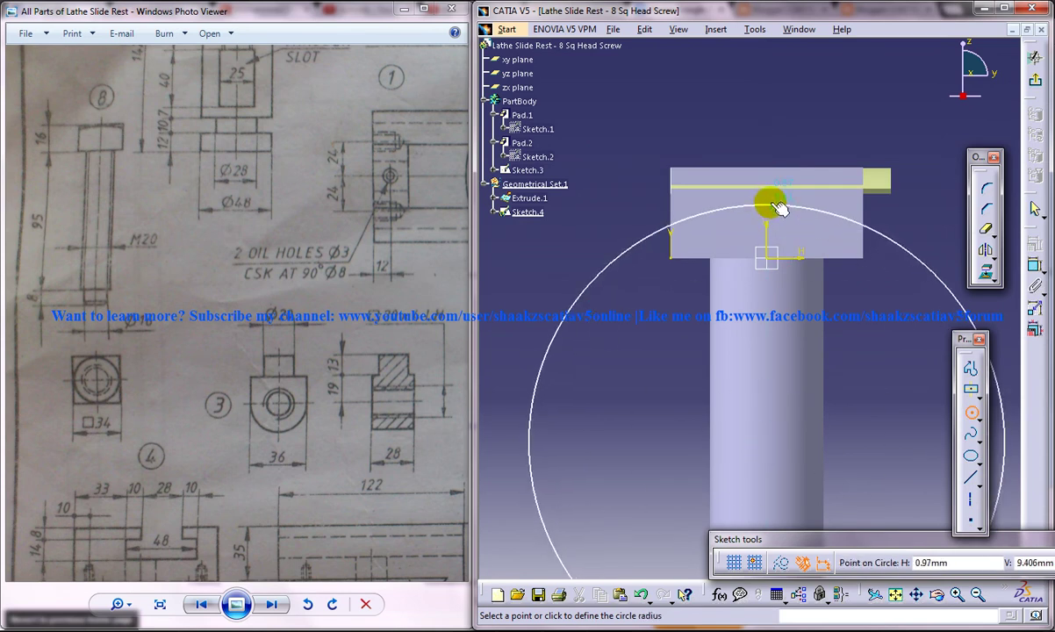
click(763, 204)
Step: Constrain the second large circle tangent to the head's top edge
mouse_move(763, 406)
middle_down()
mouse_move(783, 391)
mouse_move(783, 365)
middle_up()
click(1030, 265)
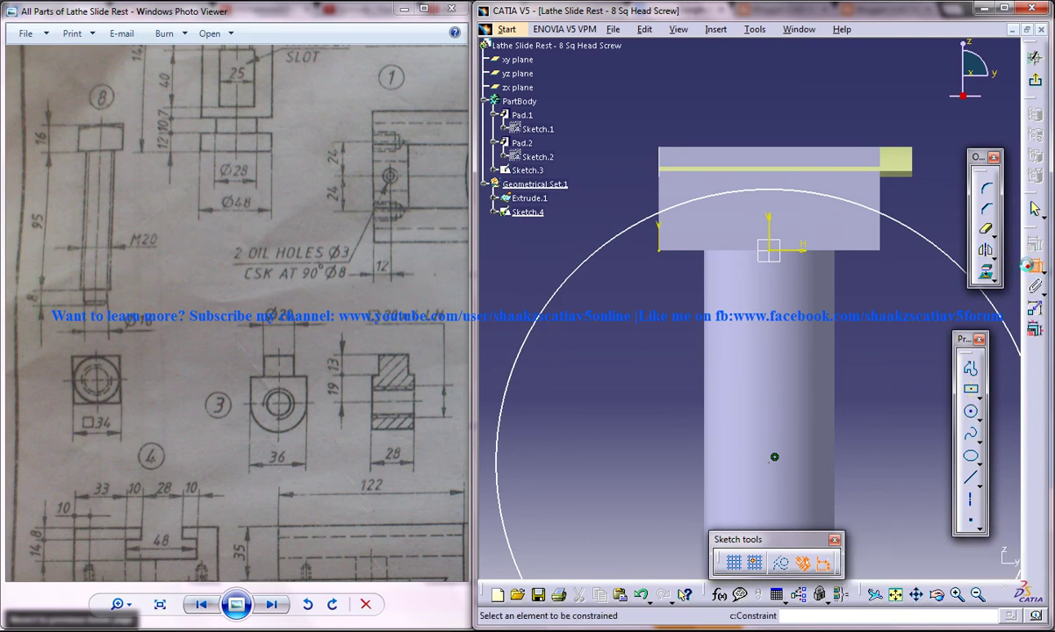
click(853, 205)
click(831, 170)
right_click(914, 206)
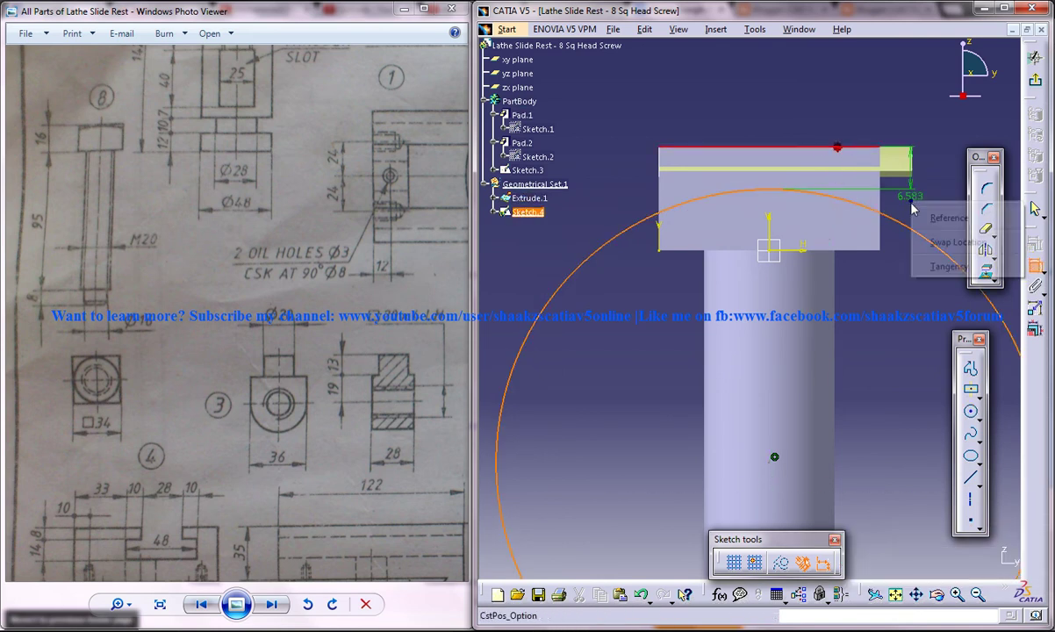
click(945, 266)
Step: Dimension the second circle's diameter and set it to 105 mm
click(932, 195)
click(948, 167)
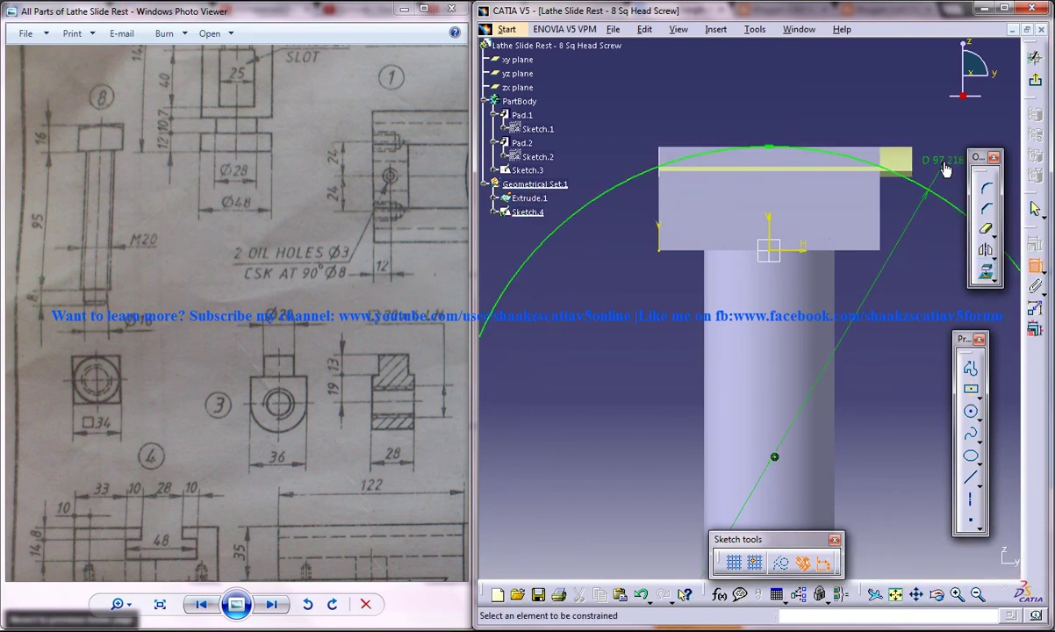
double_click(945, 163)
text(105)
key(Return)
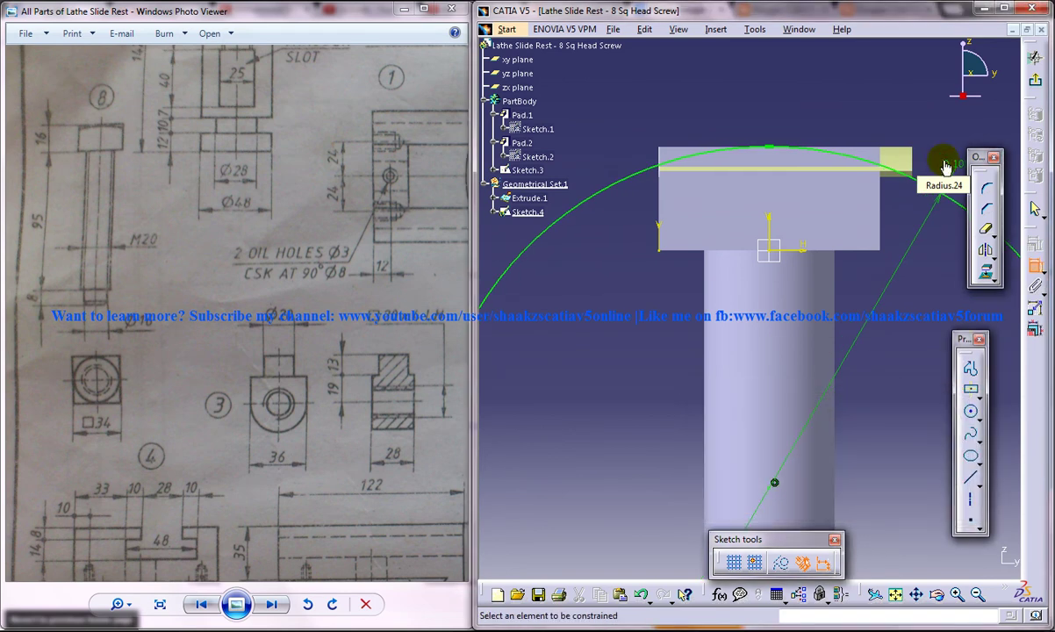
Step: Add vertical axis lines on both sides of the head, trim the 105 mm circle to the arc between them, and exit the sketch
click(969, 499)
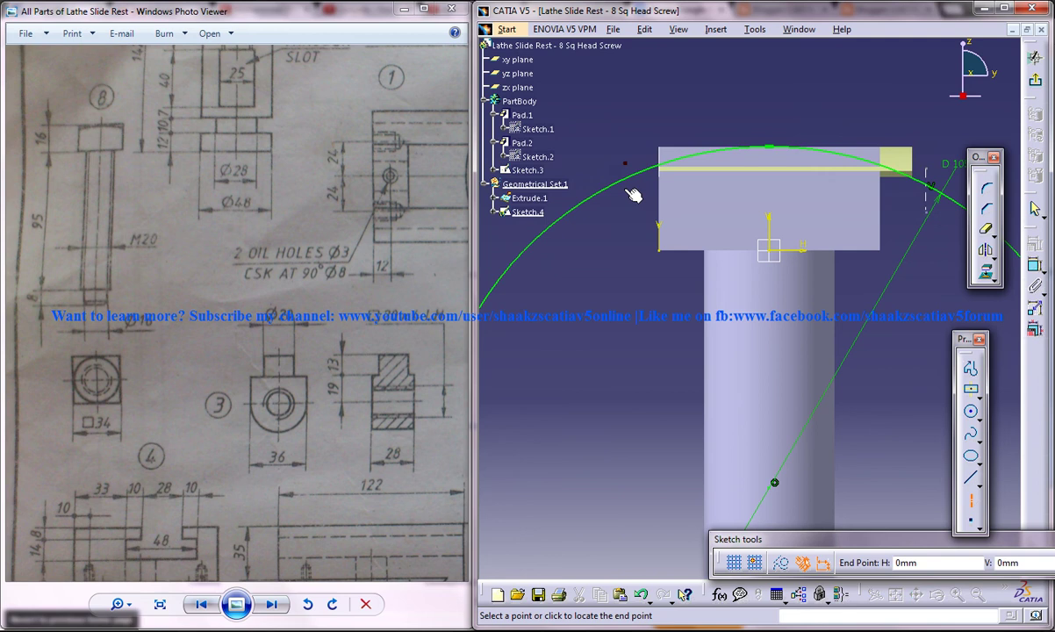
click(985, 229)
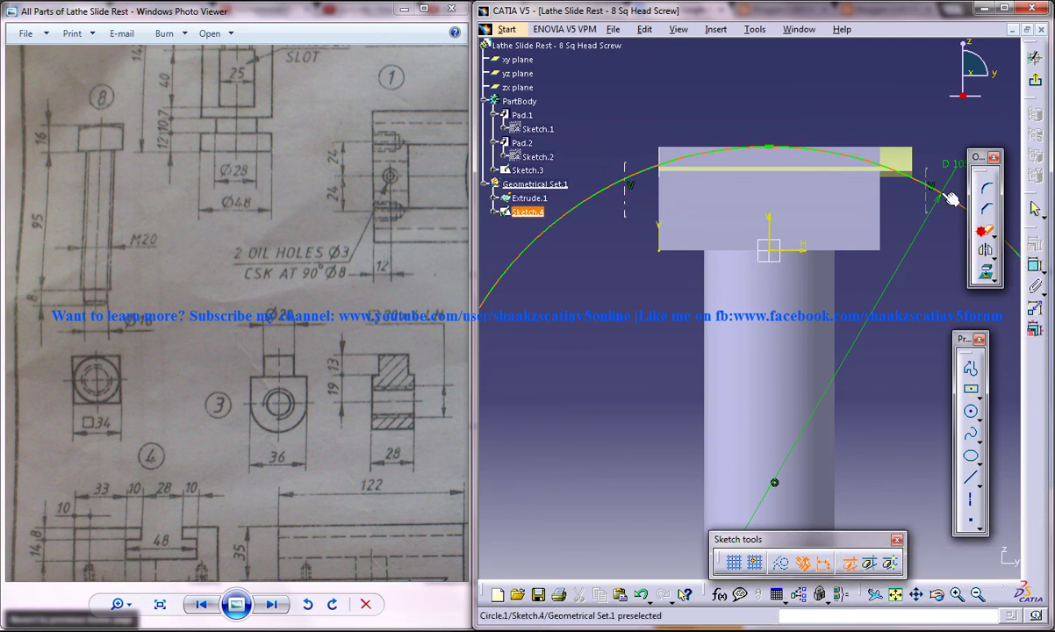
click(957, 193)
click(1036, 80)
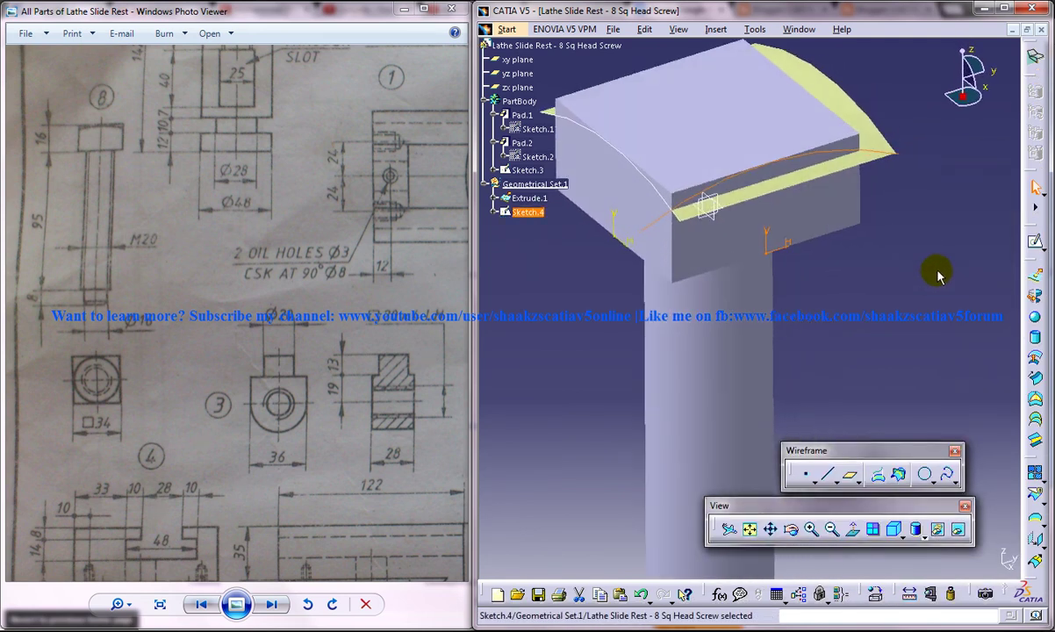
Step: Extrude the second arc into a surface 39 mm long, reversed so that it runs across the square head
click(1036, 266)
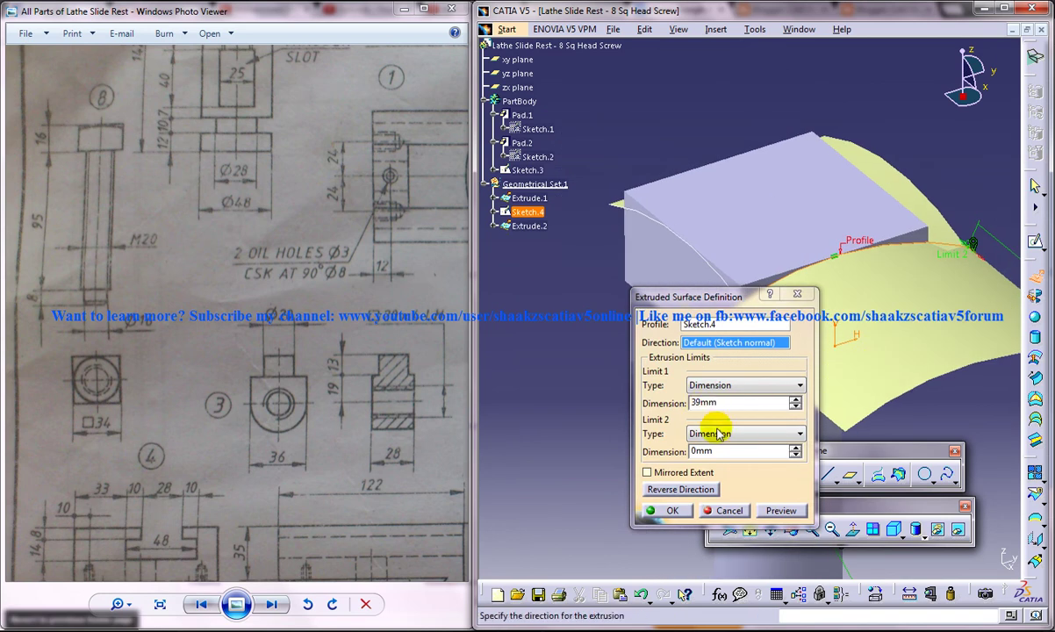
click(693, 490)
click(673, 510)
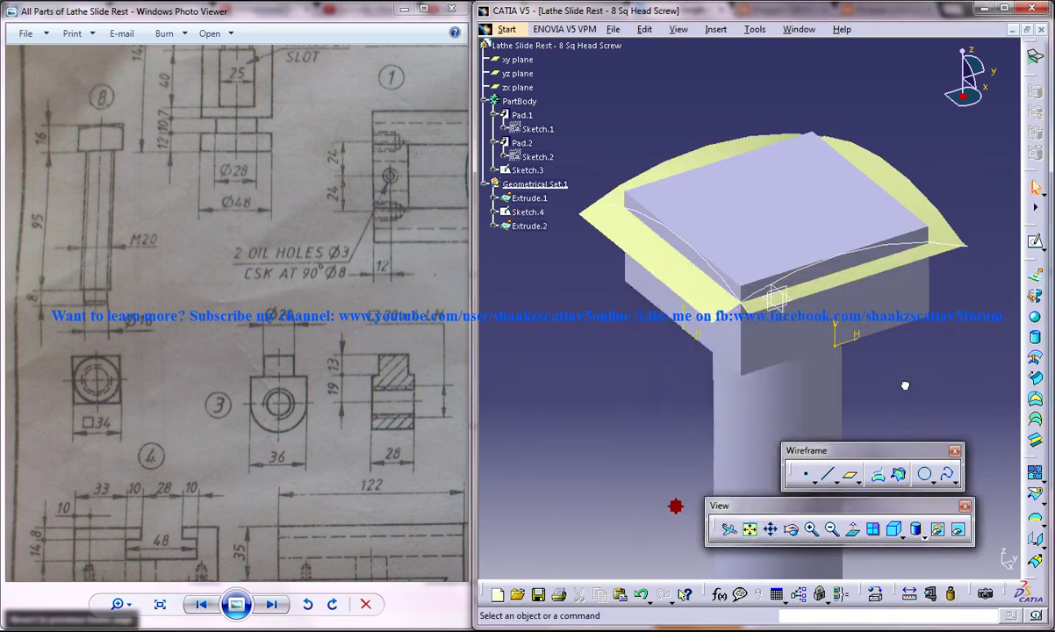
Step: Set up a standard Trim operation between the two extruded curved surfaces over the head
middle_drag(847, 356, 851, 381)
middle_drag(680, 320, 964, 309)
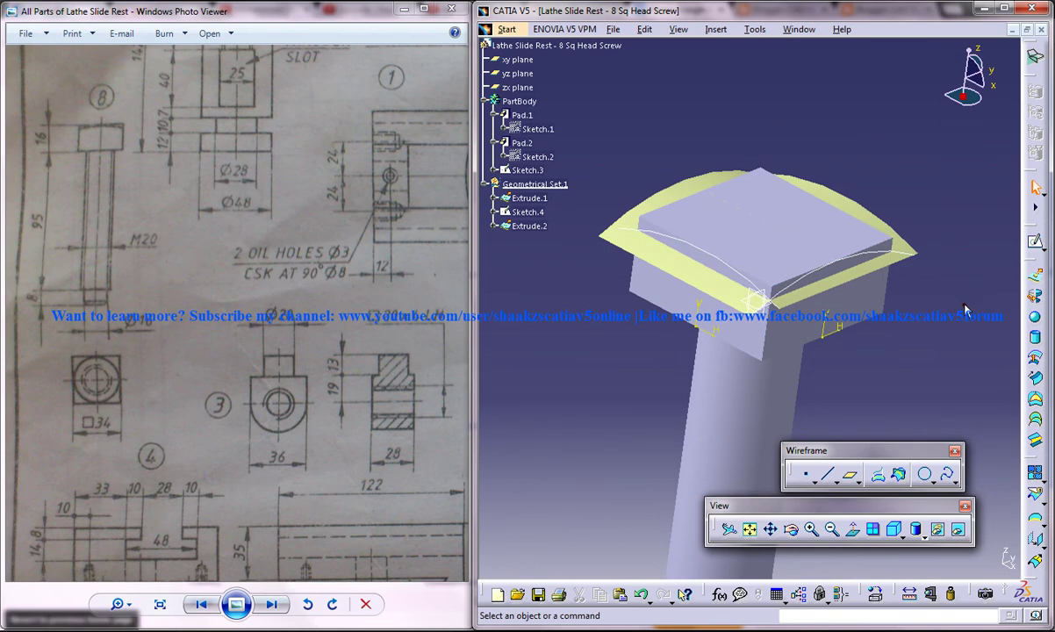
click(716, 30)
key(Escape)
click(1039, 506)
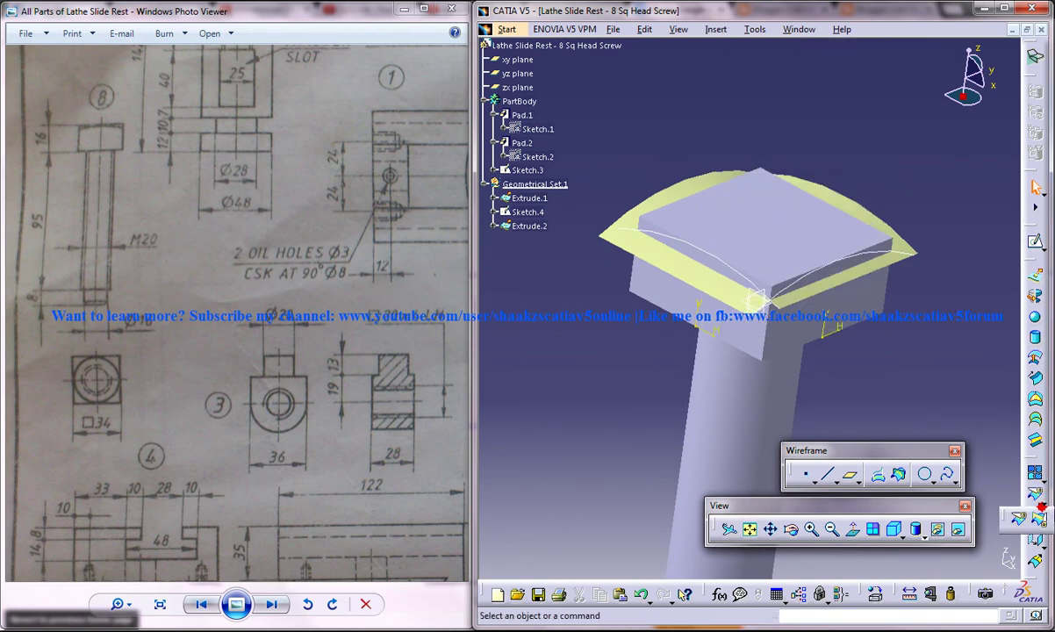
click(1040, 521)
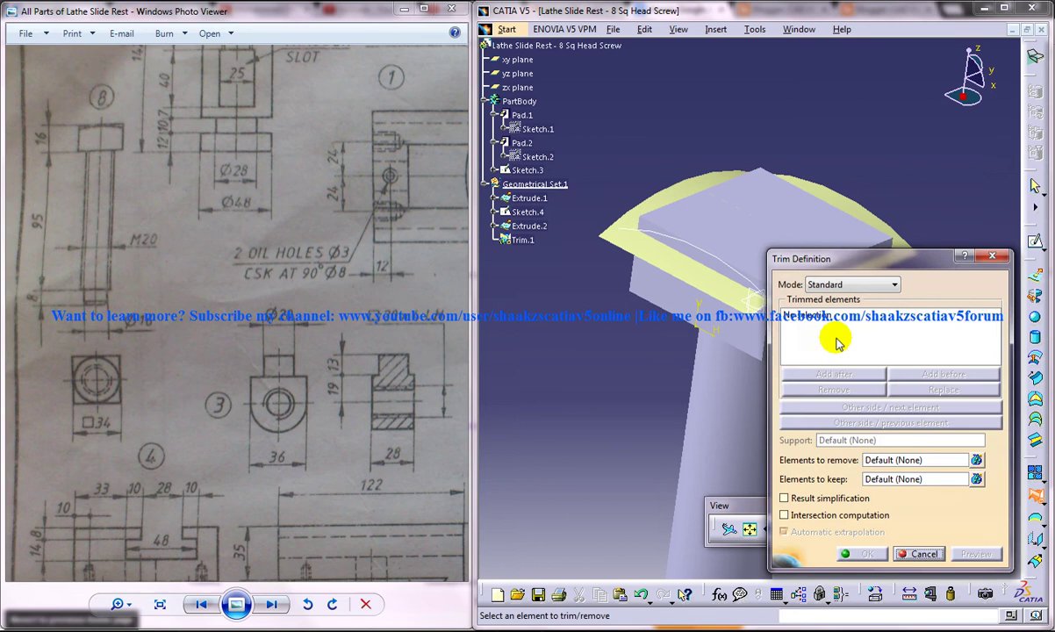
click(705, 276)
middle_drag(705, 276, 586, 276)
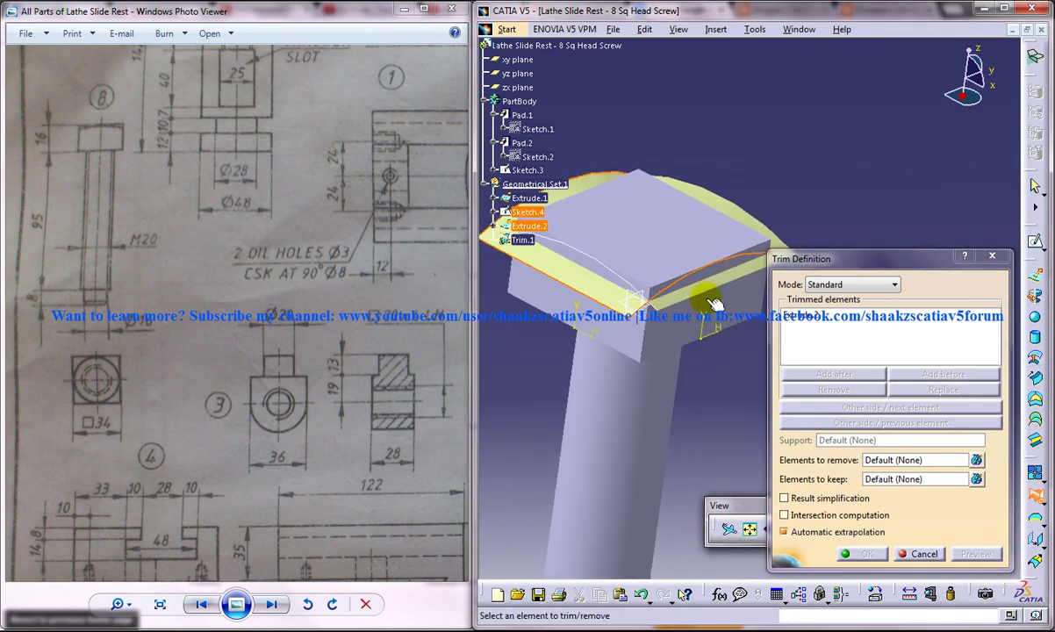
middle_drag(655, 325, 700, 395)
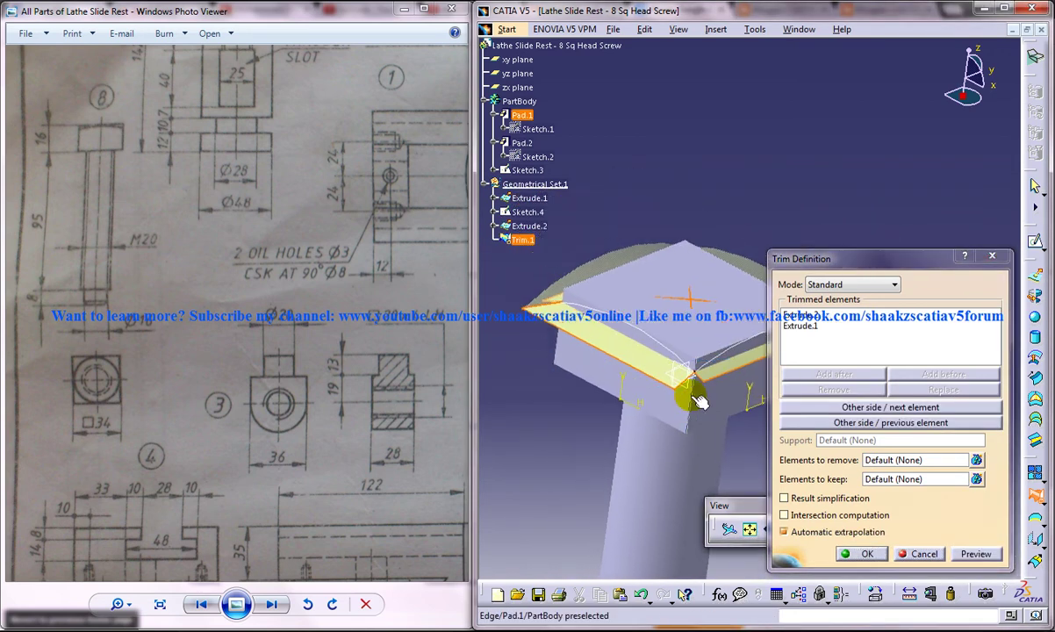
Step: Hide the solid body to inspect the kept surface portions and complete the trim
right_click(680, 492)
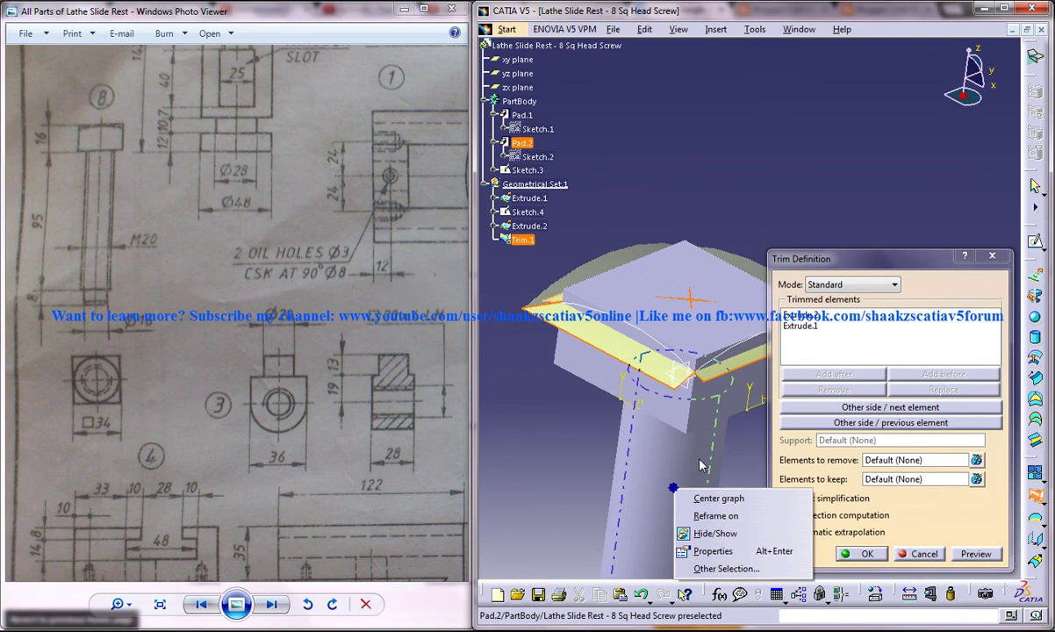
click(710, 532)
middle_drag(693, 327, 746, 289)
click(862, 553)
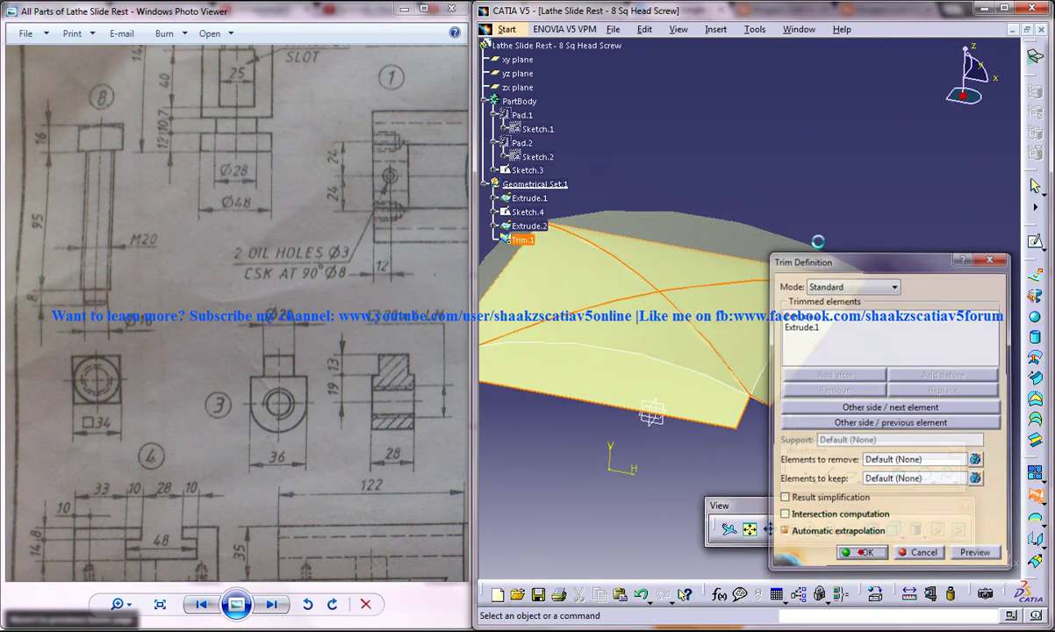
Step: Show the square head's base sketch and bring the hidden solid body back into the visible space
middle_drag(835, 297, 798, 377)
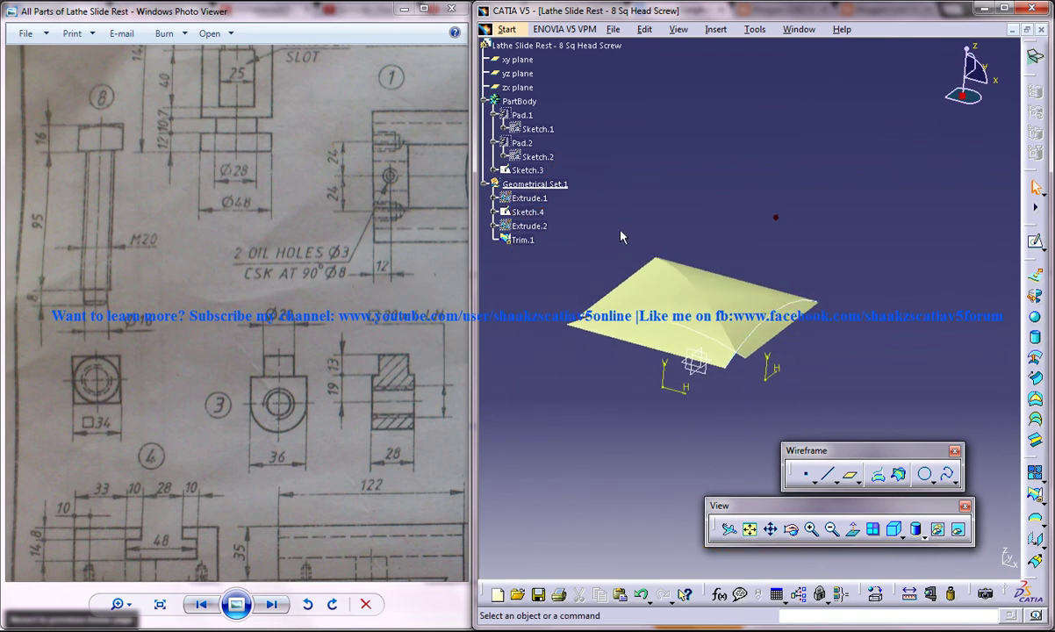
right_click(537, 129)
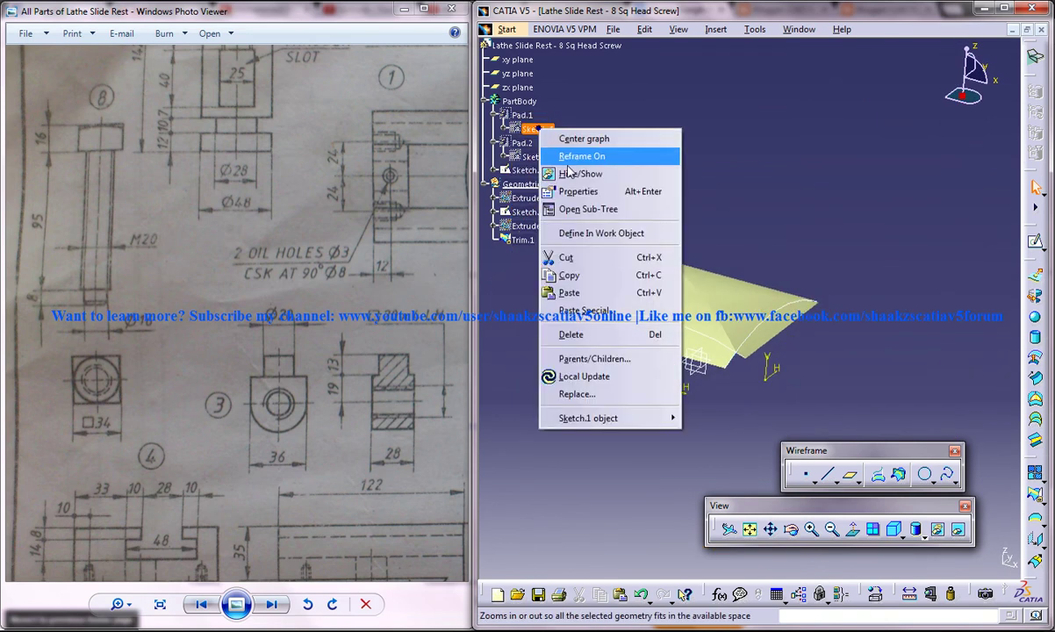
click(579, 161)
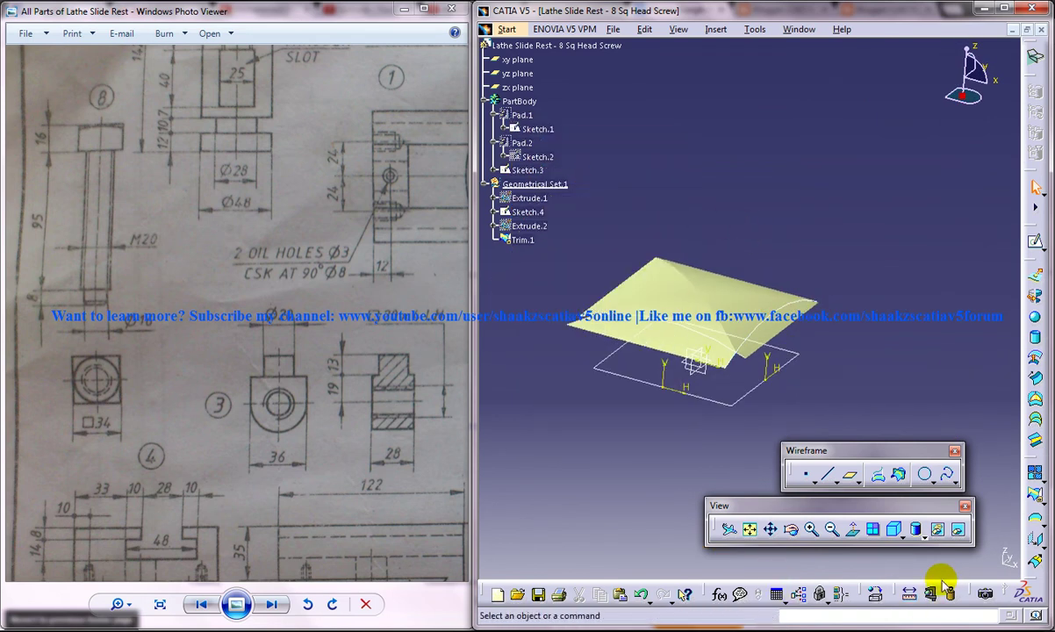
click(957, 528)
right_click(683, 437)
click(722, 184)
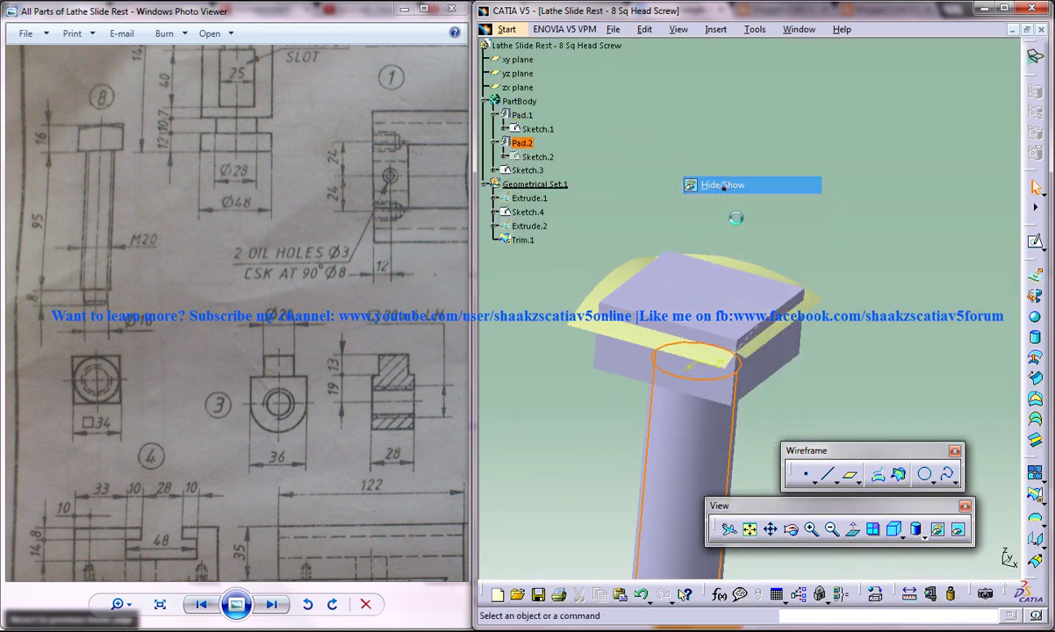
click(959, 529)
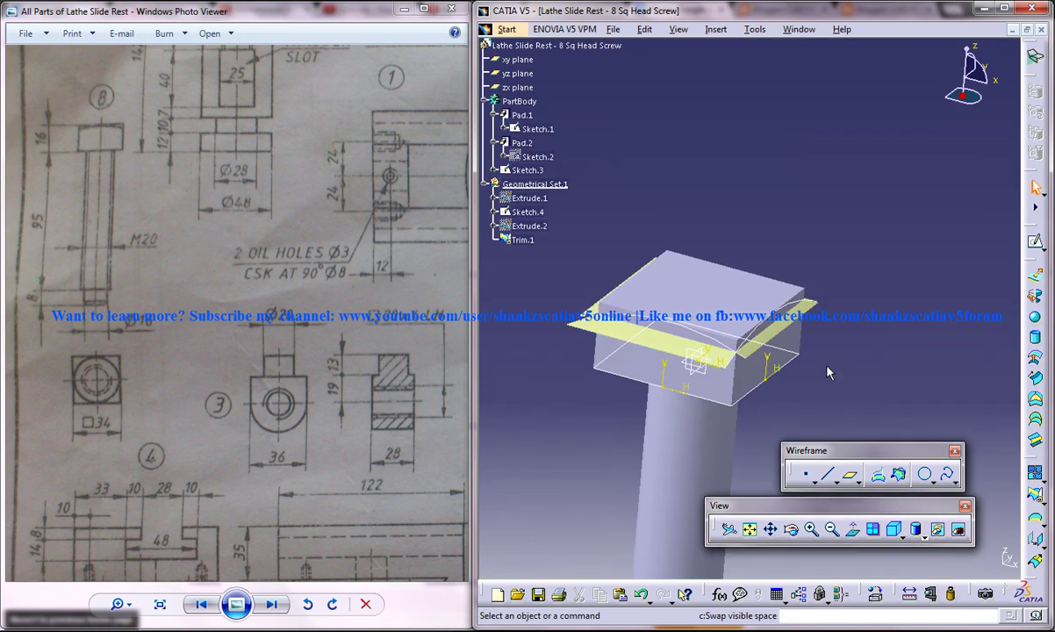
Step: Switch to the Part Design workbench and split the solid head with the trimmed surface, keeping the material below it
middle_drag(863, 377, 860, 349)
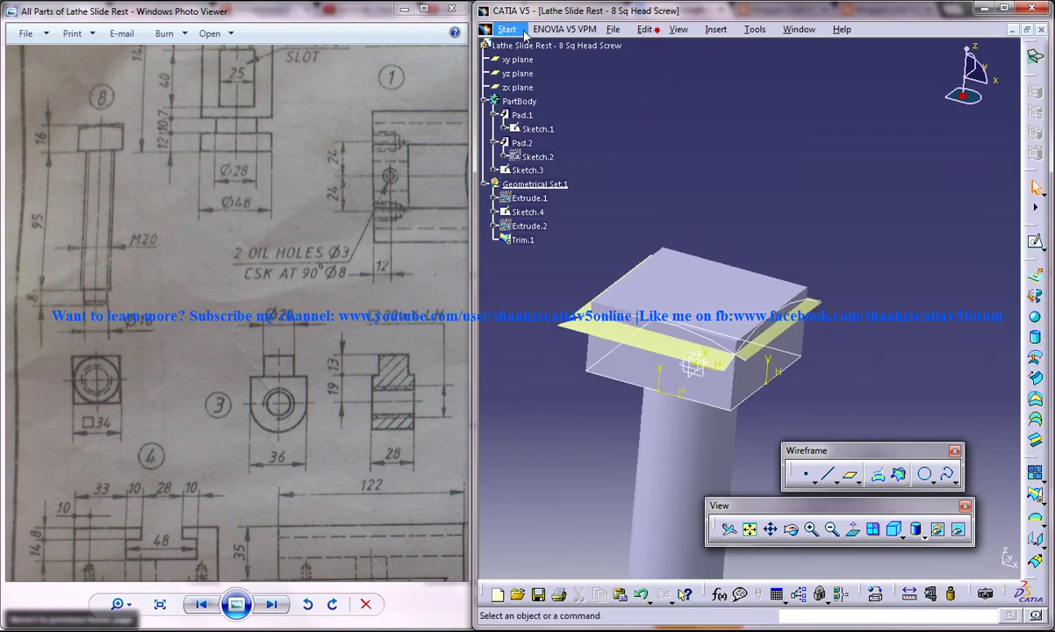
click(524, 32)
mouse_move(552, 65)
click(781, 64)
click(715, 29)
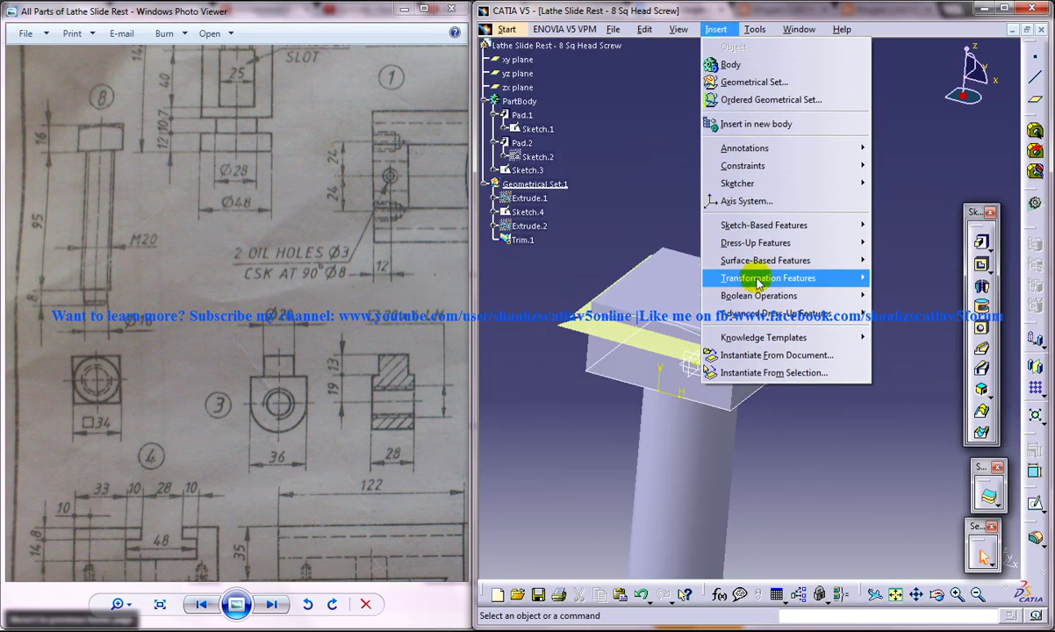
mouse_move(765, 260)
click(891, 261)
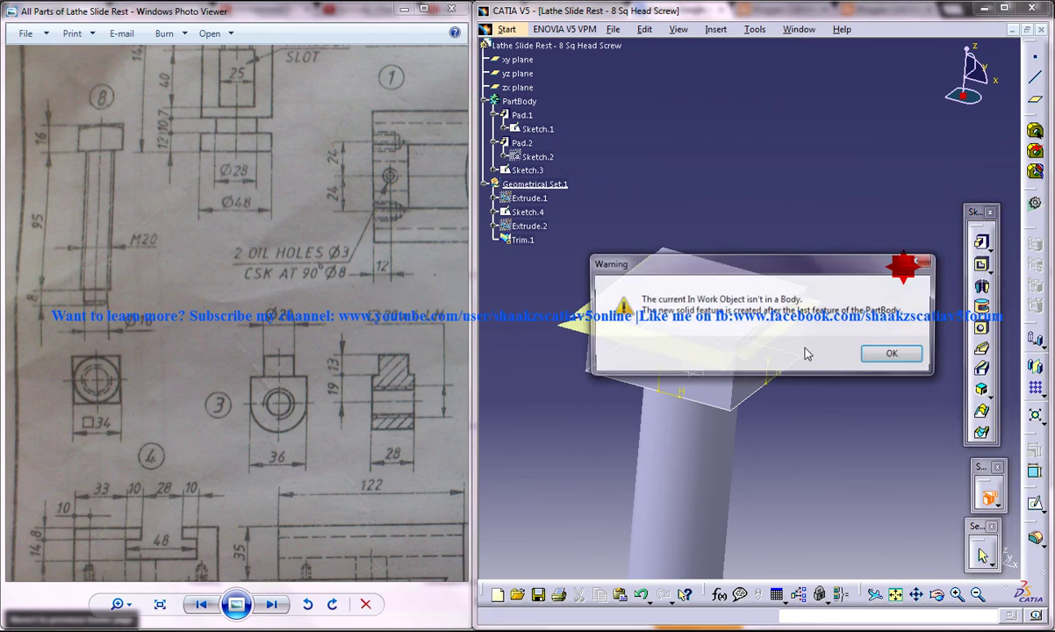
click(882, 352)
click(784, 323)
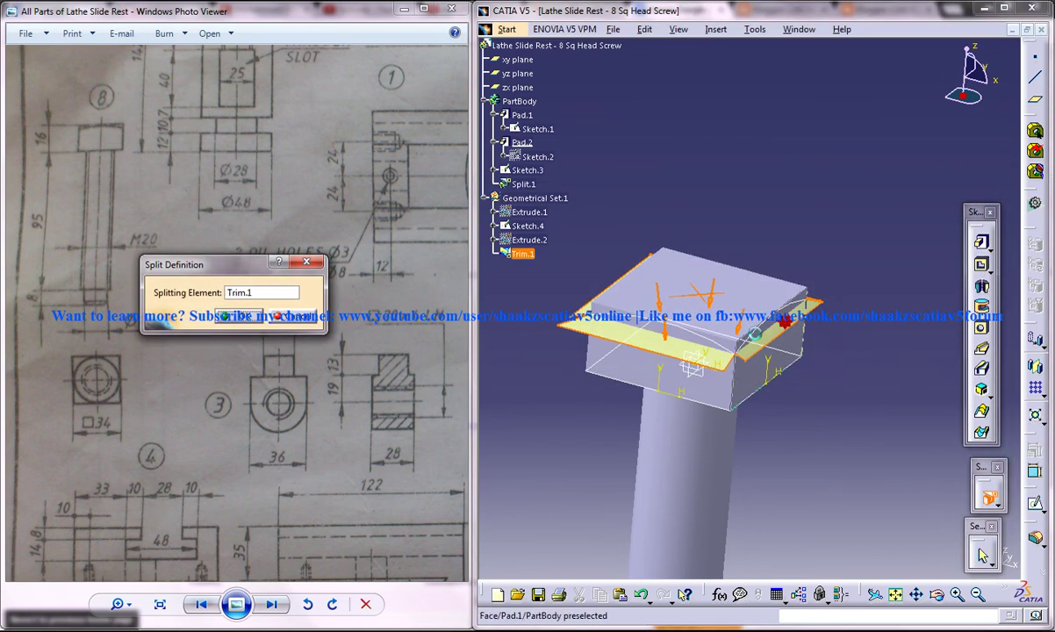
click(254, 323)
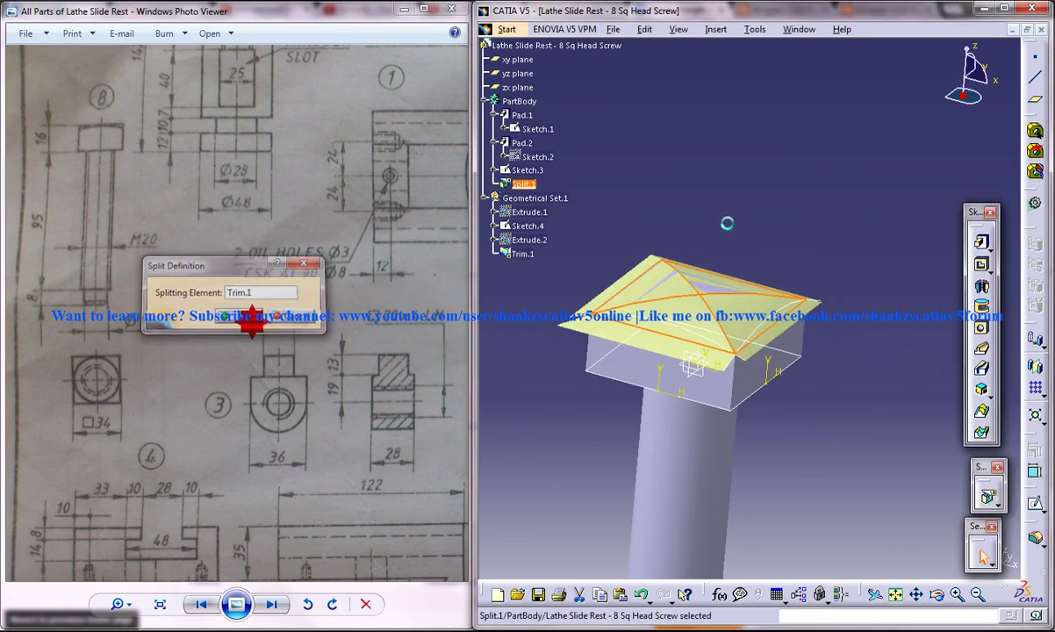
right_click(781, 325)
click(822, 368)
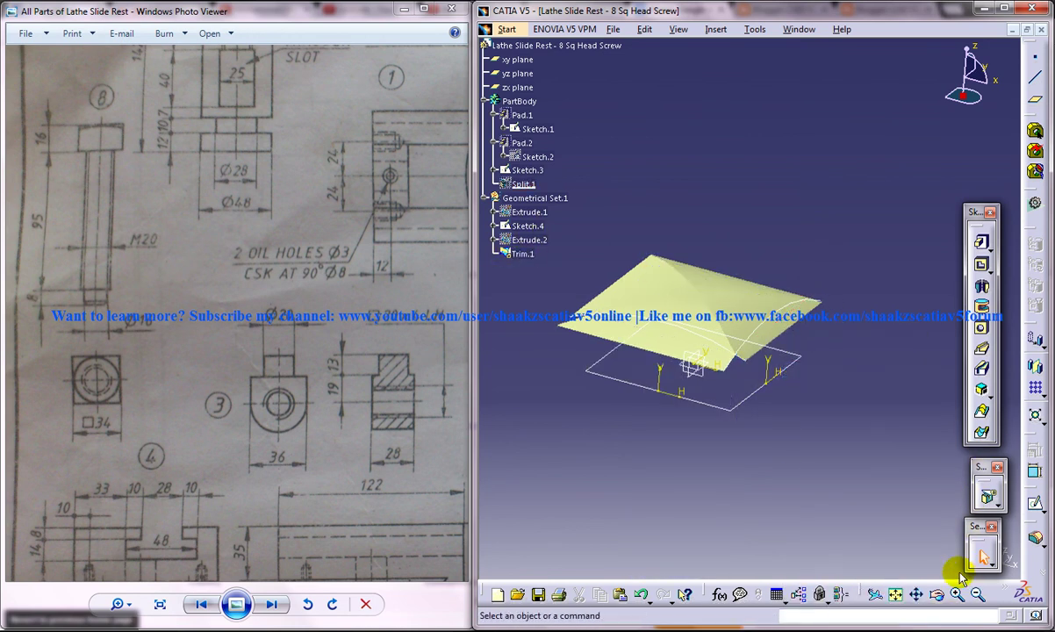
right_click(522, 123)
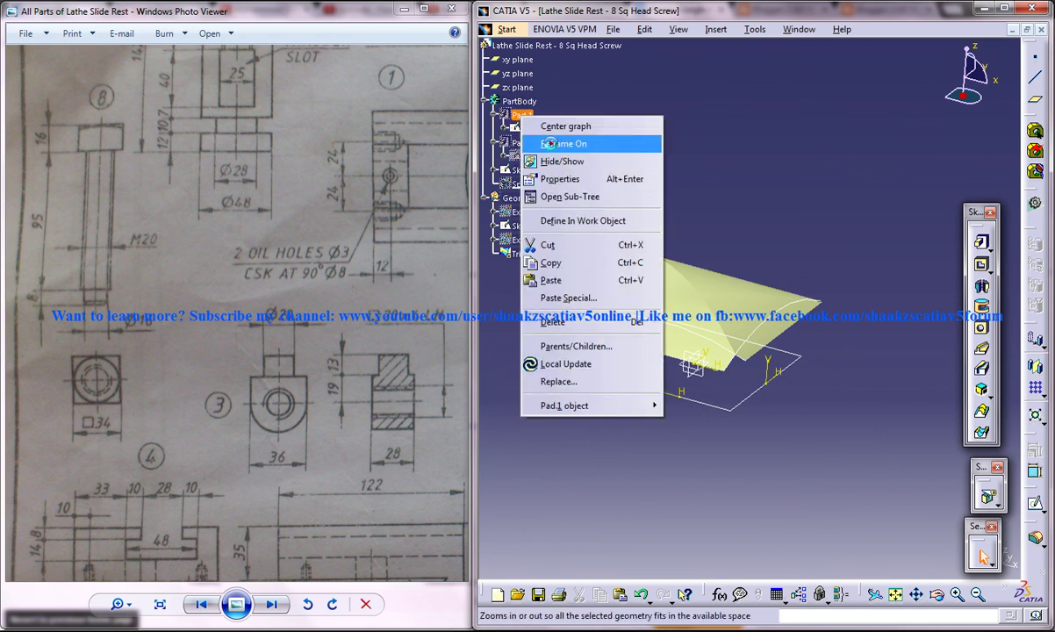
click(546, 144)
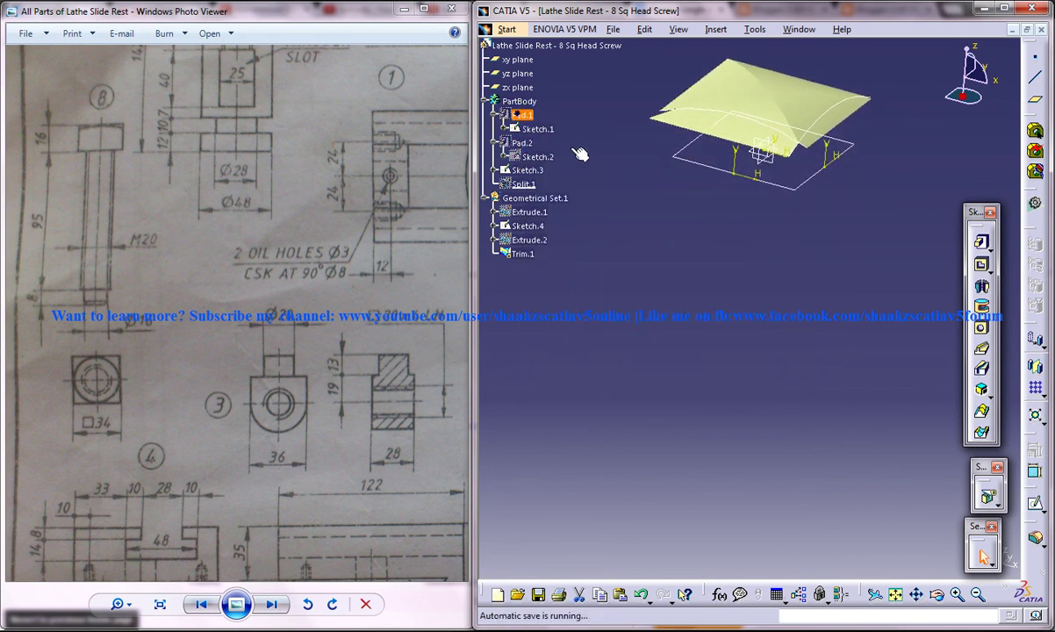
right_click(521, 115)
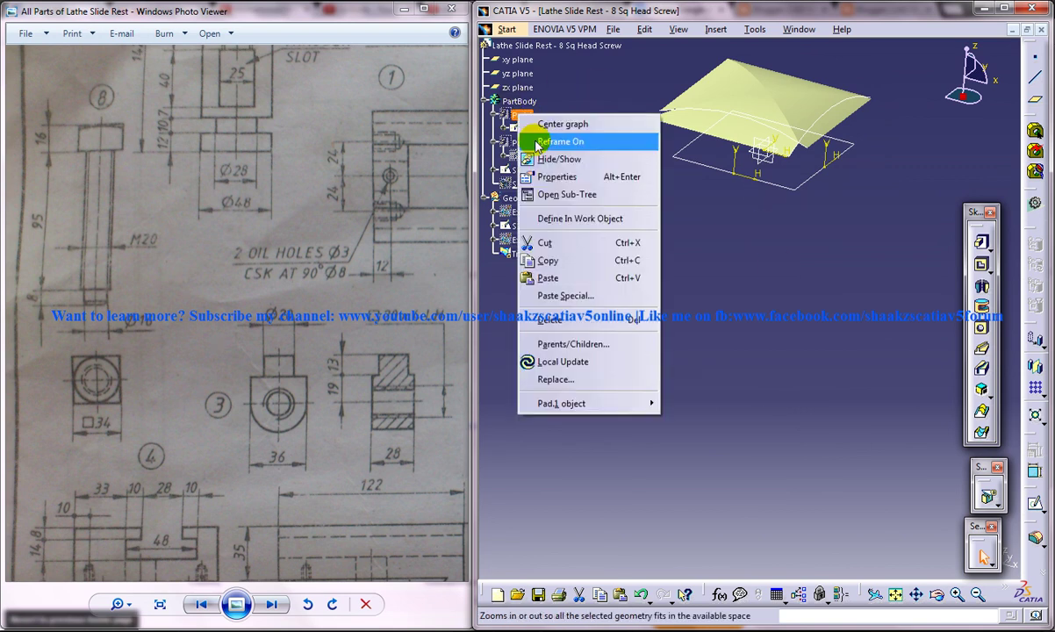
click(571, 167)
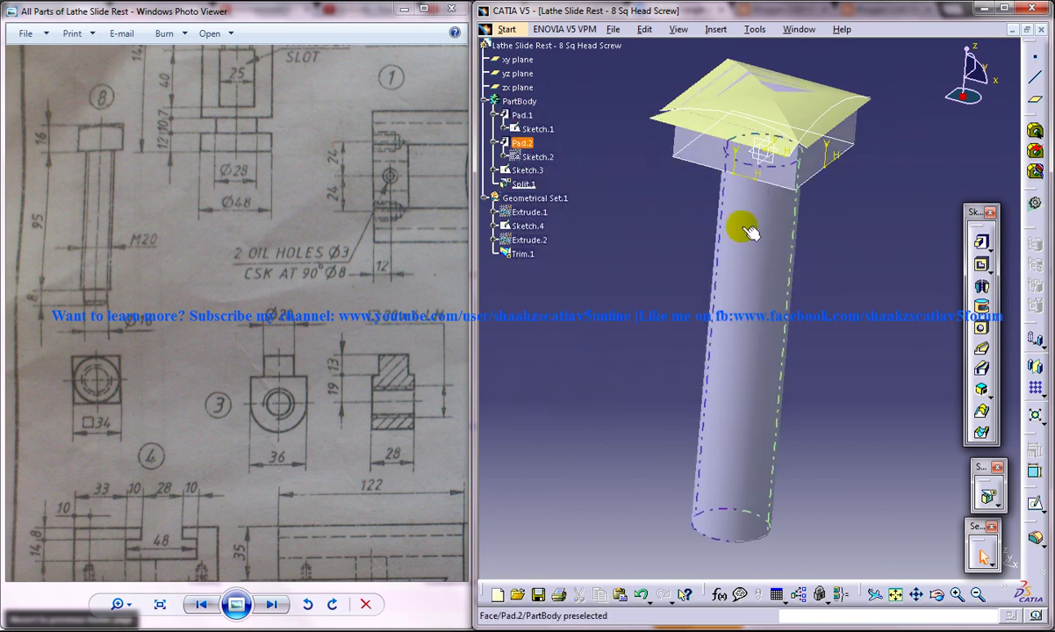
Step: Hide the trimmed surface, the two arc sketches and the square head's base sketch
right_click(689, 213)
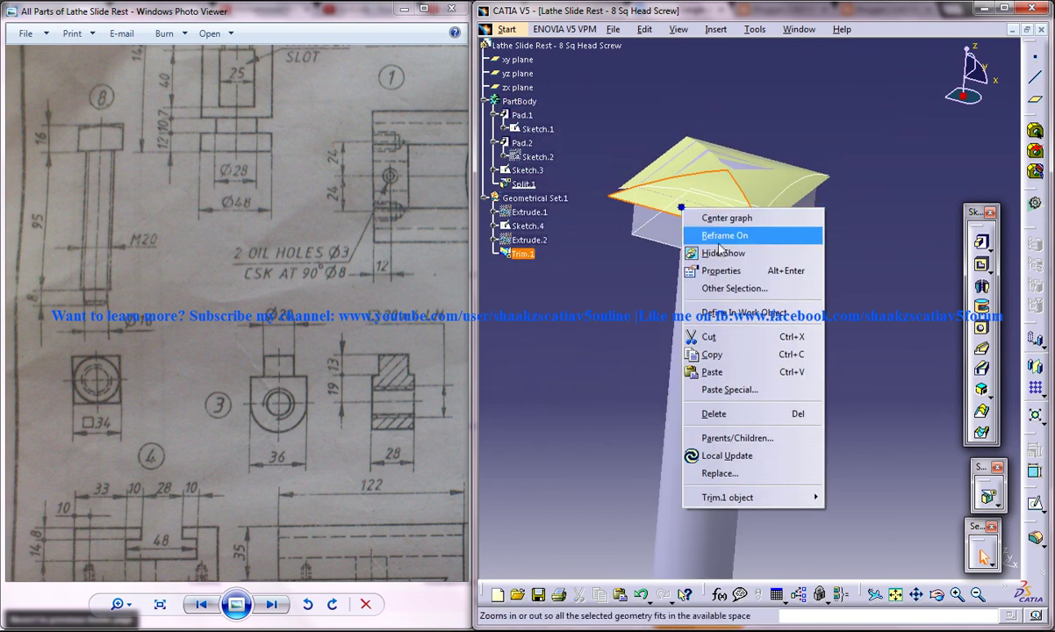
click(729, 252)
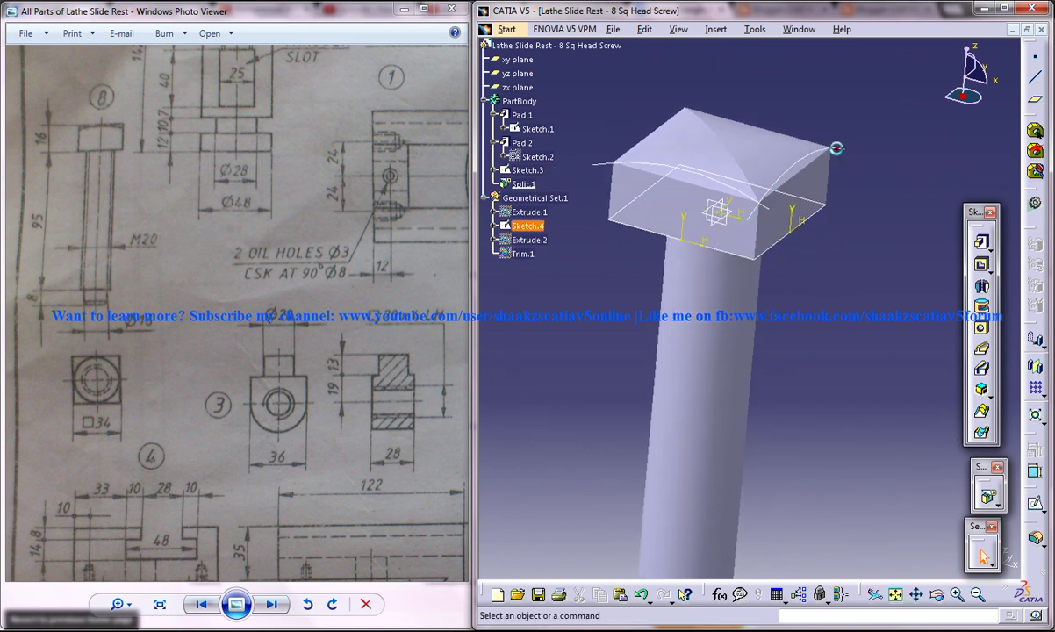
click(829, 146)
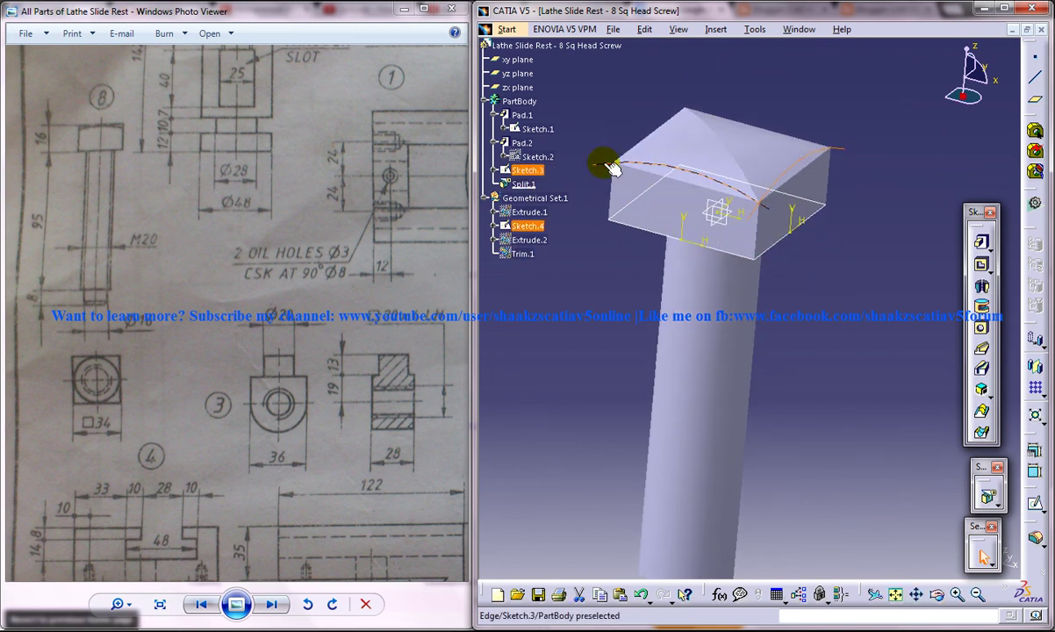
right_click(611, 168)
click(579, 205)
middle_drag(821, 295, 808, 268)
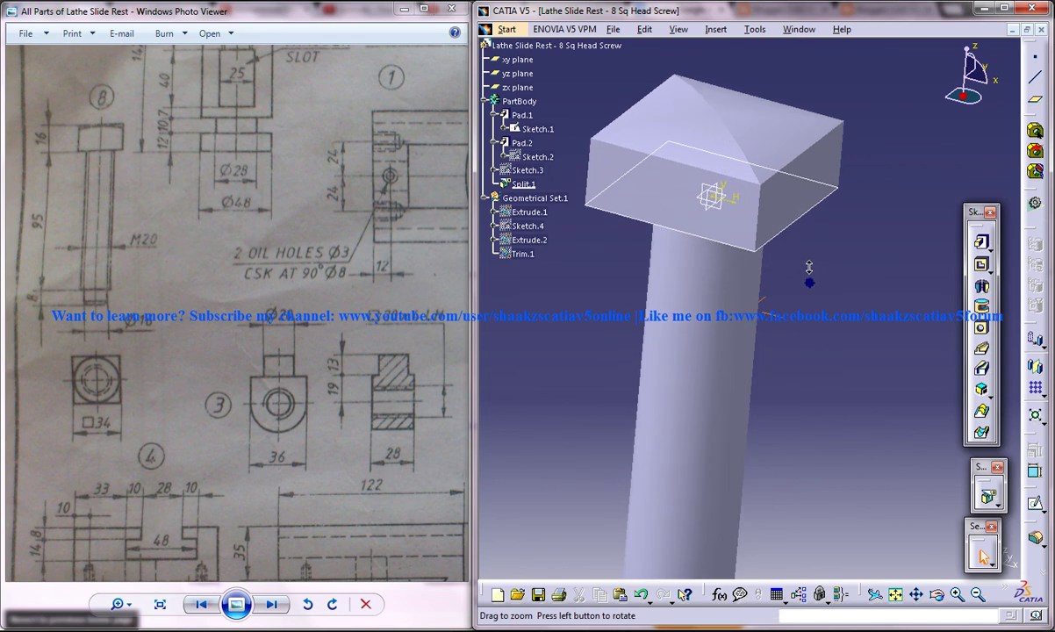
right_click(789, 225)
click(794, 254)
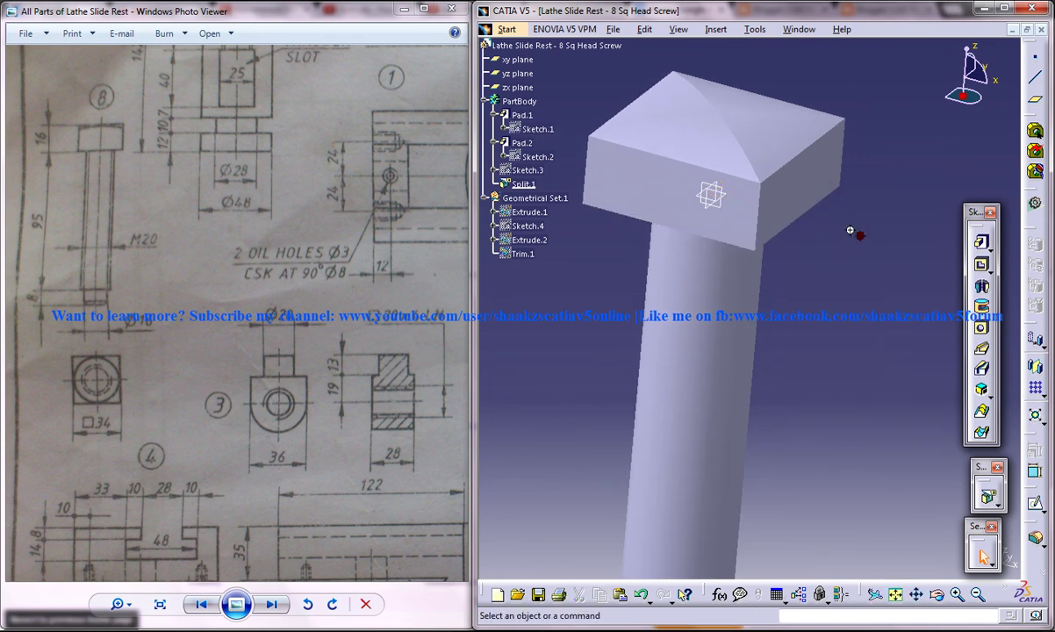
middle_drag(850, 230, 854, 263)
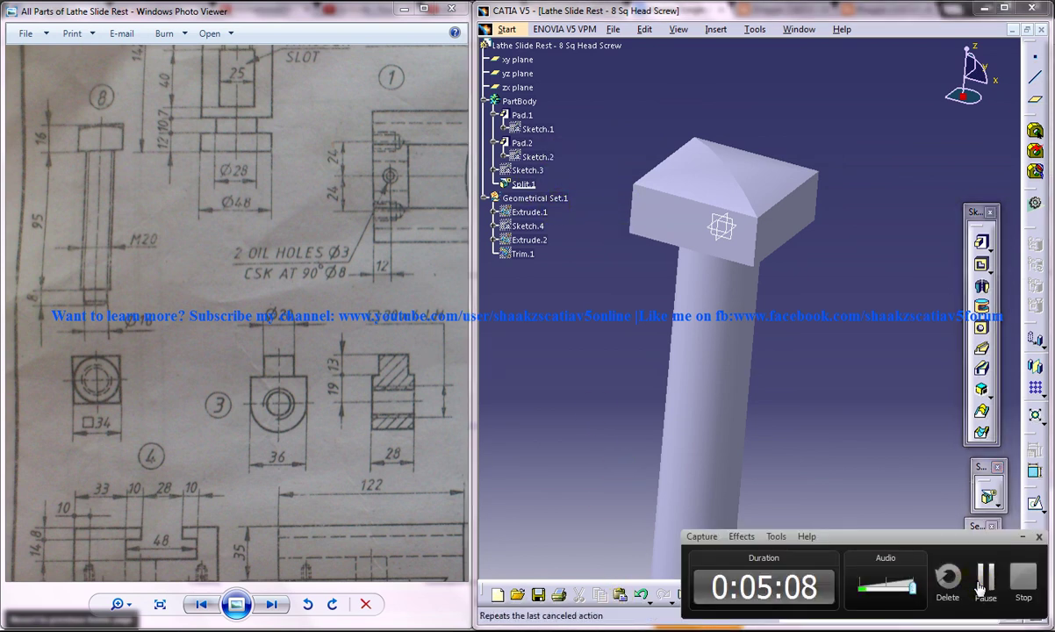
click(984, 579)
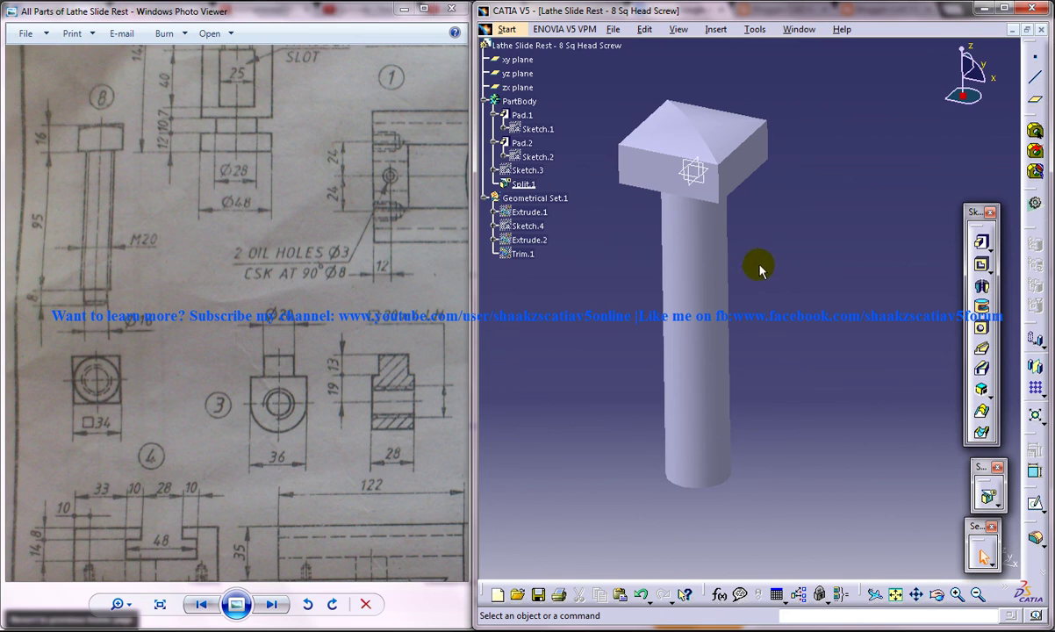
middle_drag(760, 270, 787, 299)
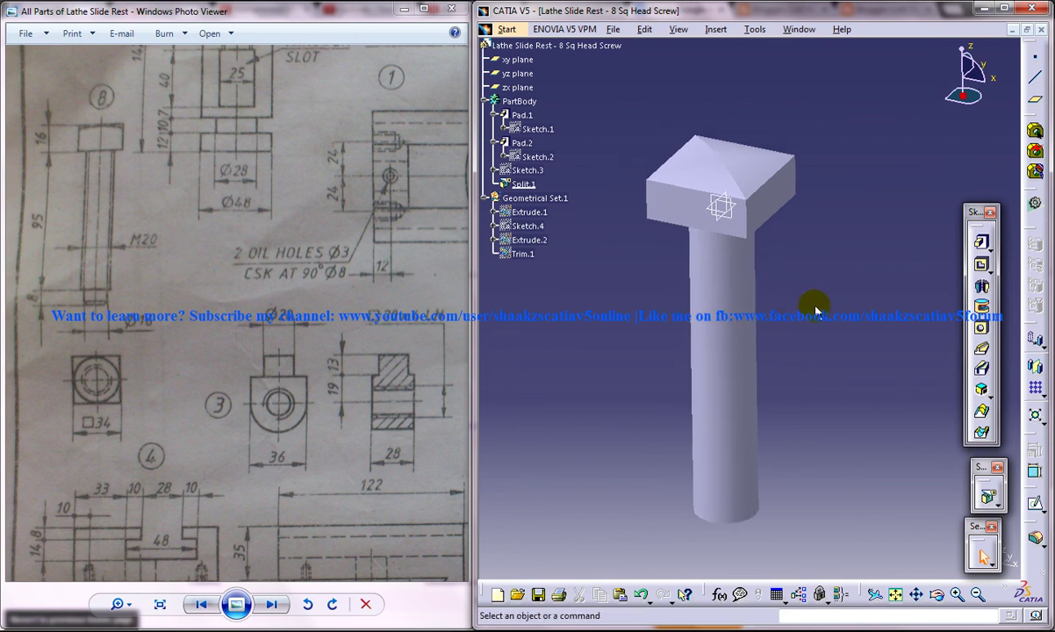